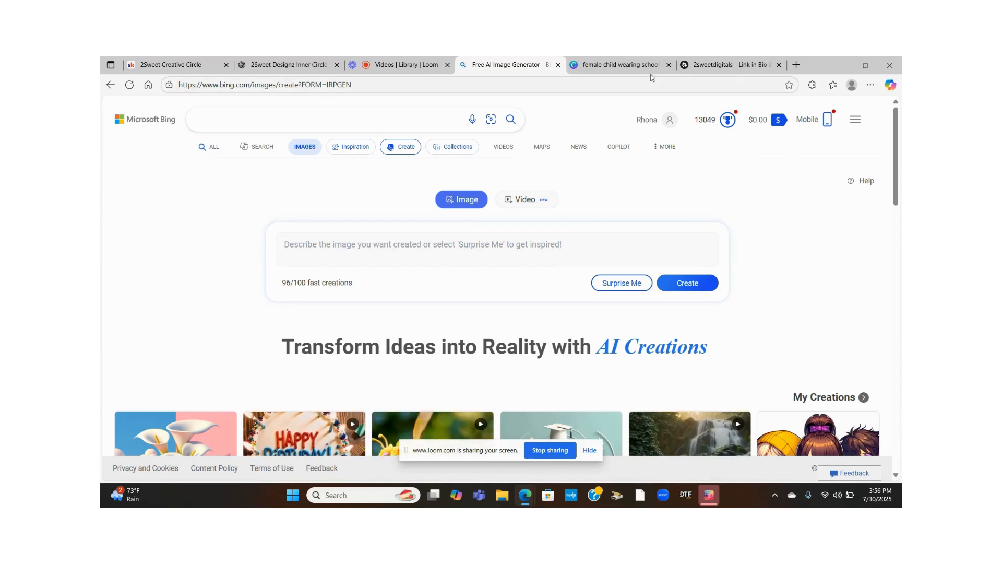
- Copy the African American boy prompt from page 1 of the Canva design and paste it into Bing's image description
left_click(611, 63)
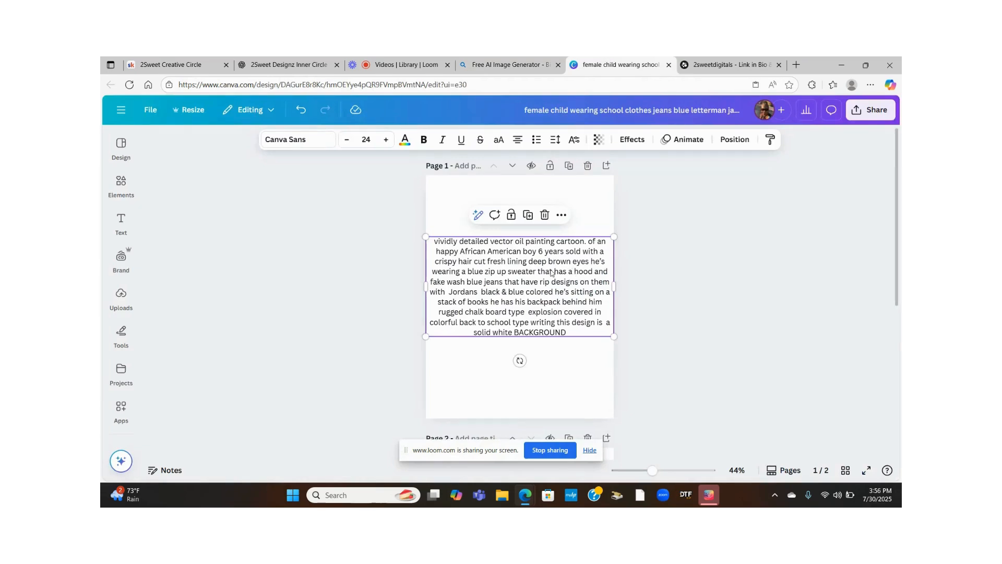
left_click(561, 215)
left_click(584, 246)
left_click(506, 64)
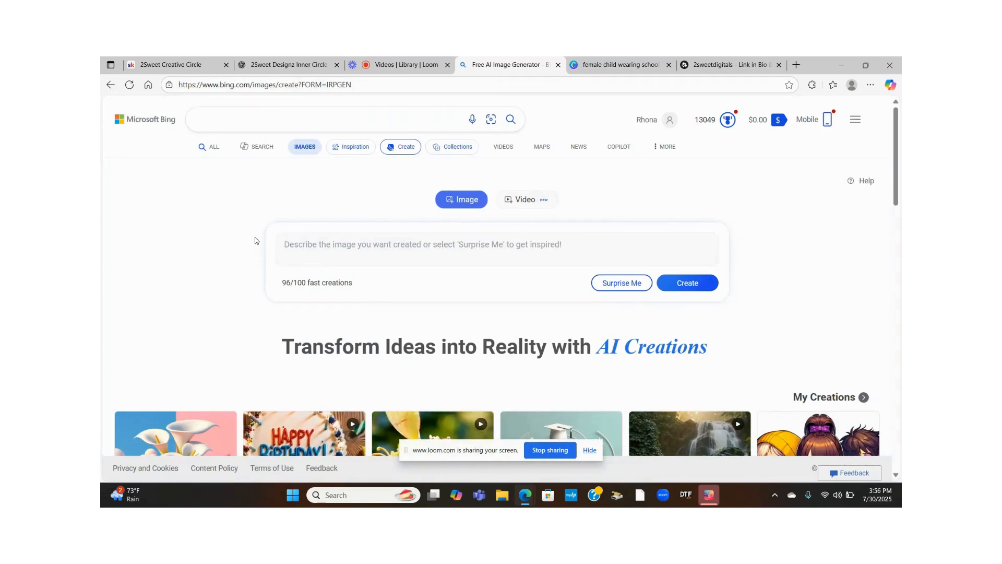
right_click(287, 252)
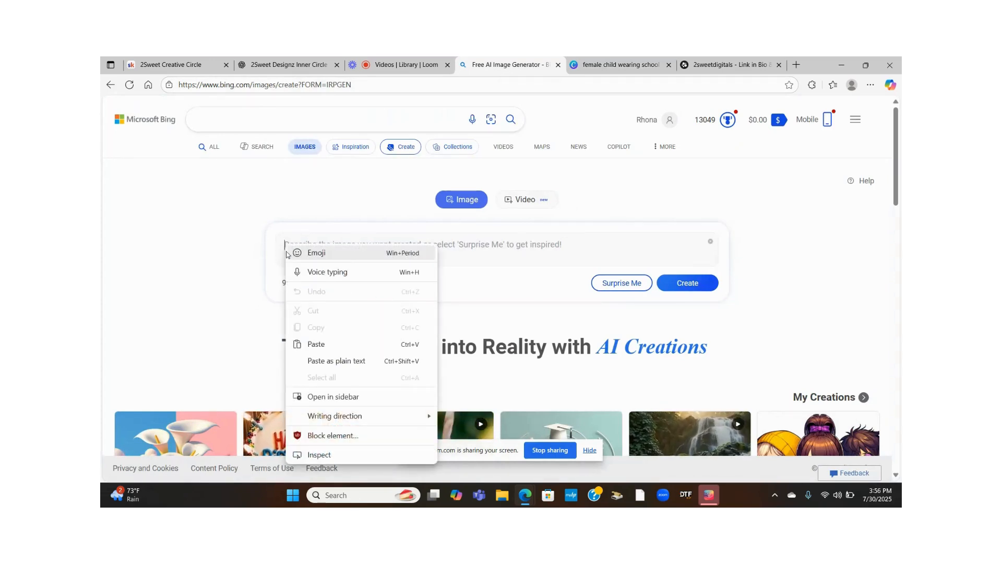
left_click(315, 345)
- Review the pasted boy prompt down to its solid white background ending and generate the images
scroll(374, 250, "up", 3)
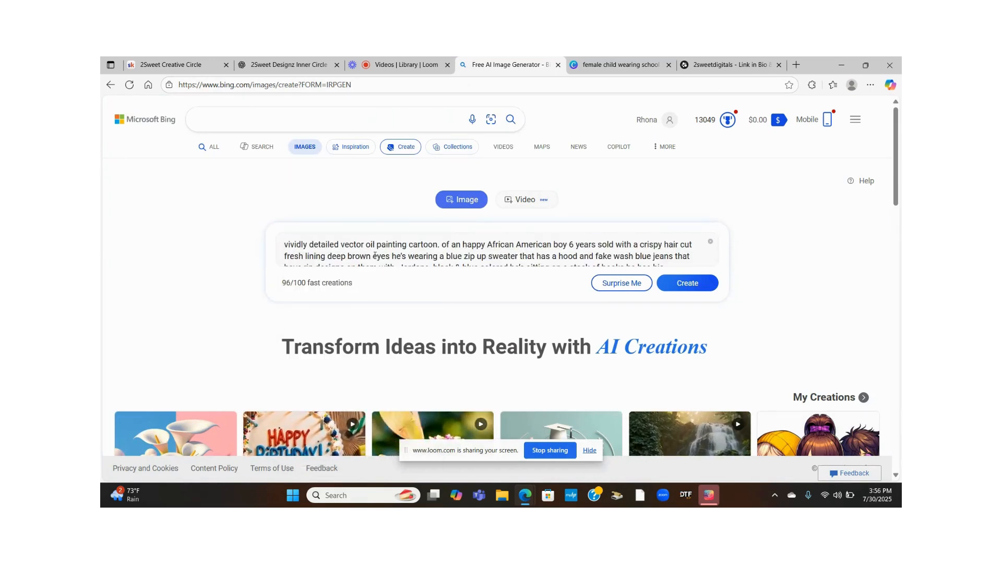
scroll(375, 256, "down", 3)
scroll(361, 249, "up", 3)
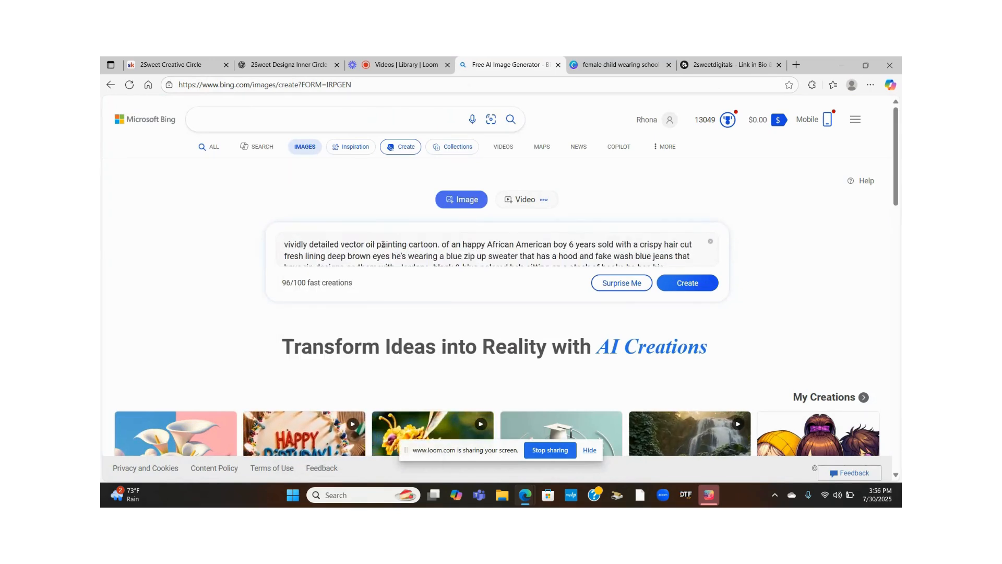
scroll(355, 241, "down", 3)
scroll(345, 240, "up", 3)
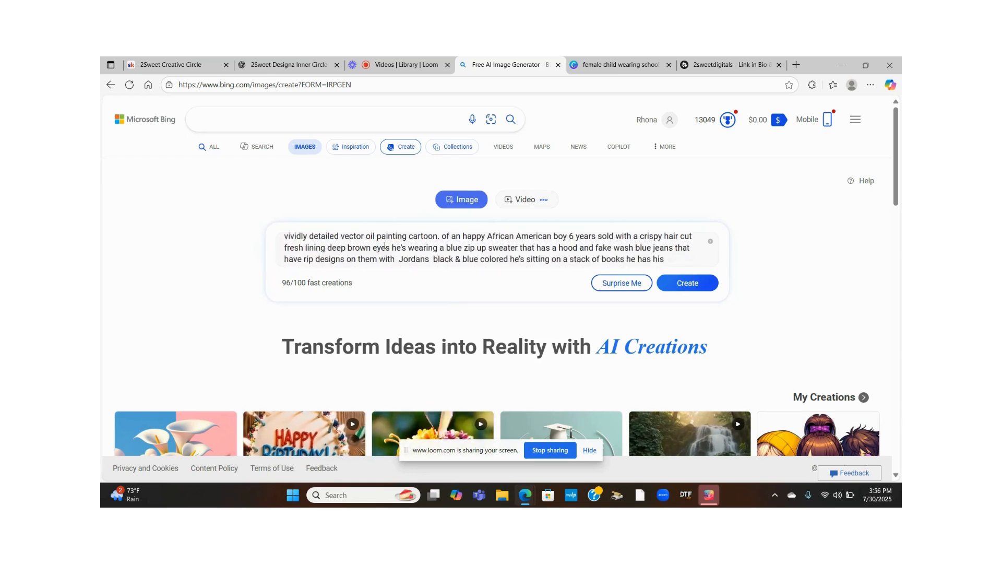
scroll(337, 240, "down", 5)
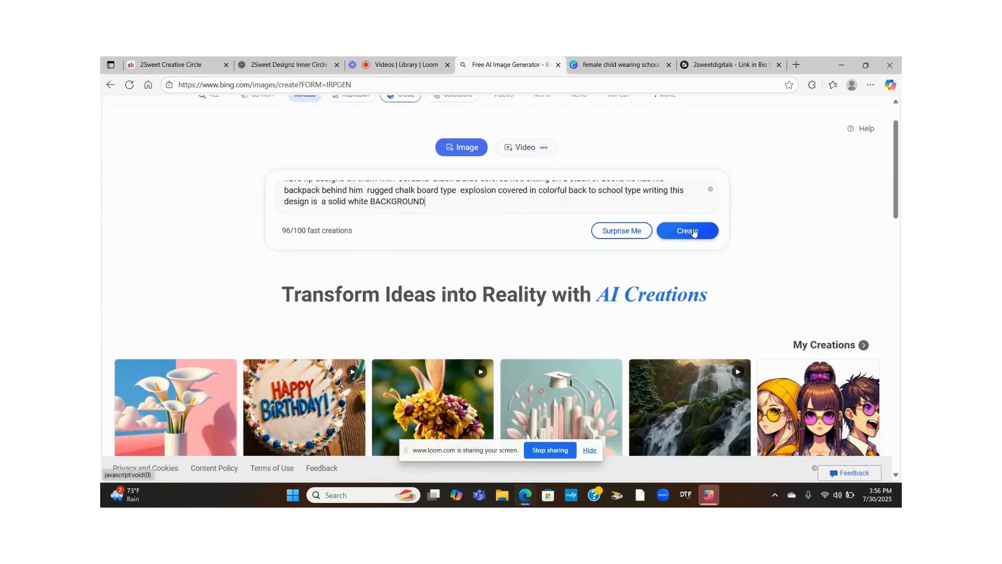
left_click(689, 233)
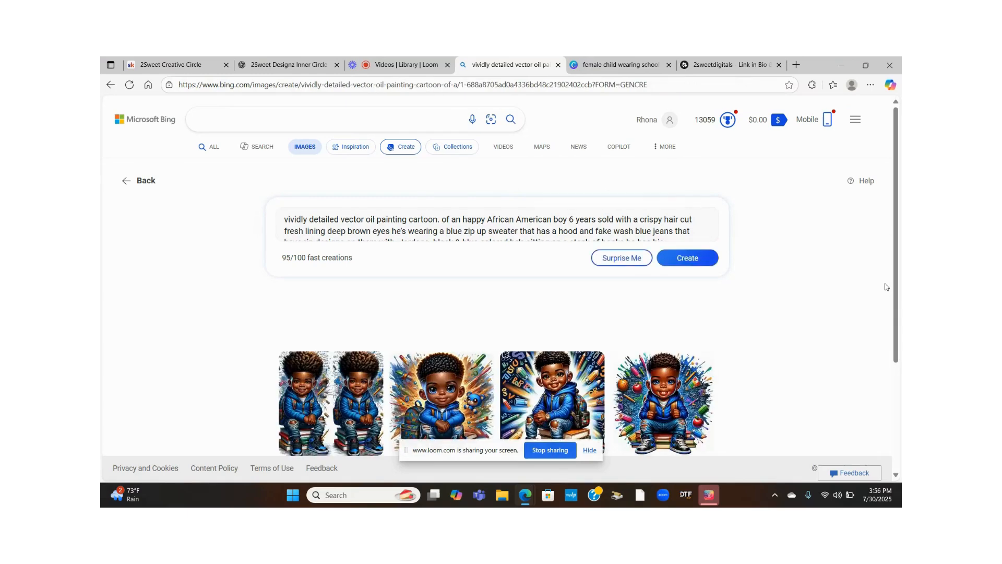
- Examine the four generated boy images one by one in the enlarged view, including the related web content, and close it
scroll(679, 293, "down", 1)
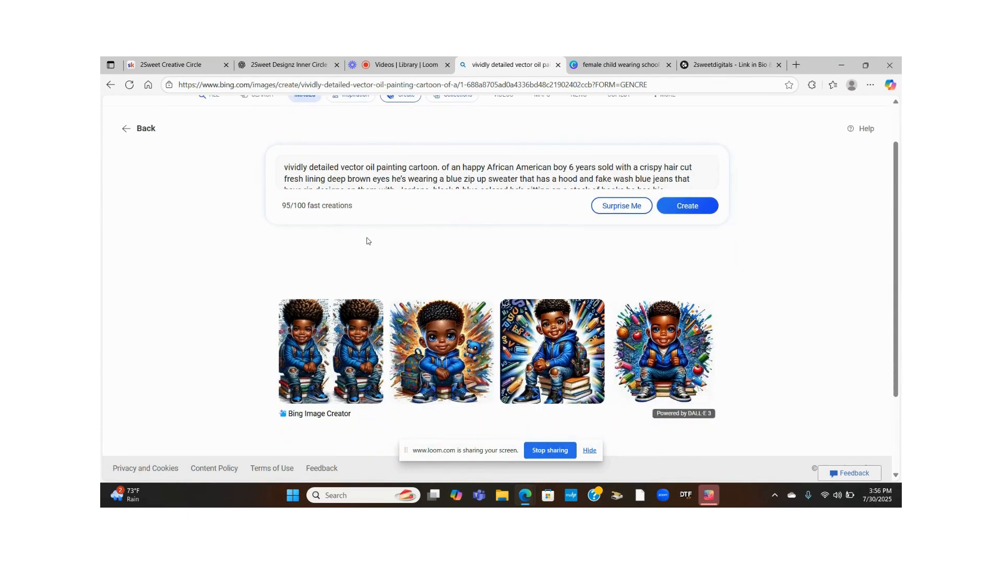
left_click(329, 358)
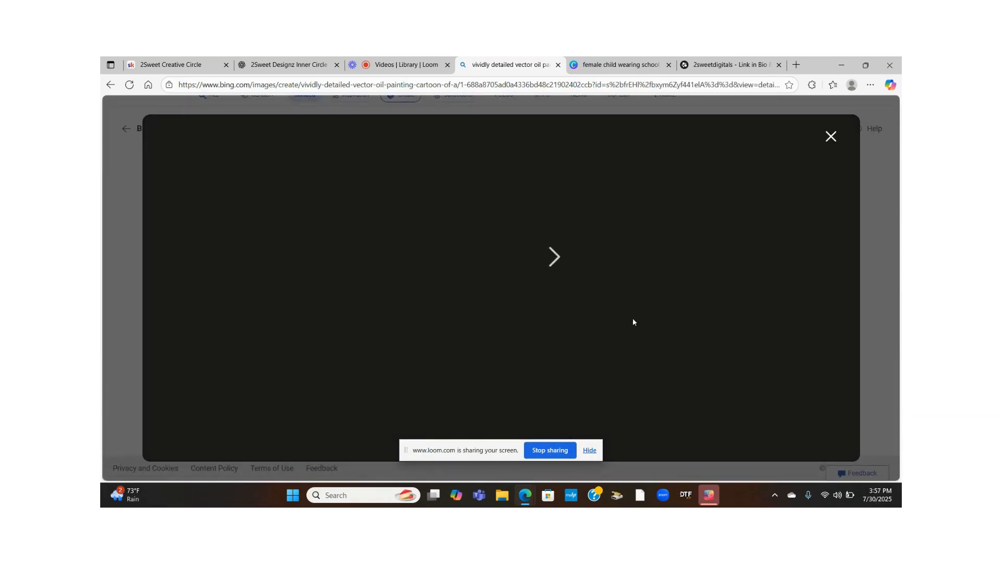
left_click(544, 257)
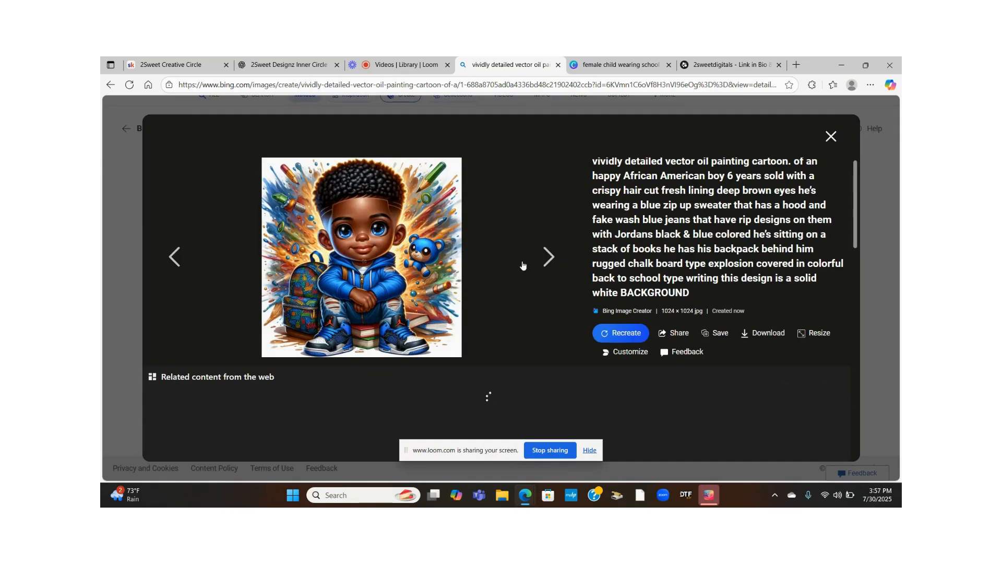
left_click(543, 256)
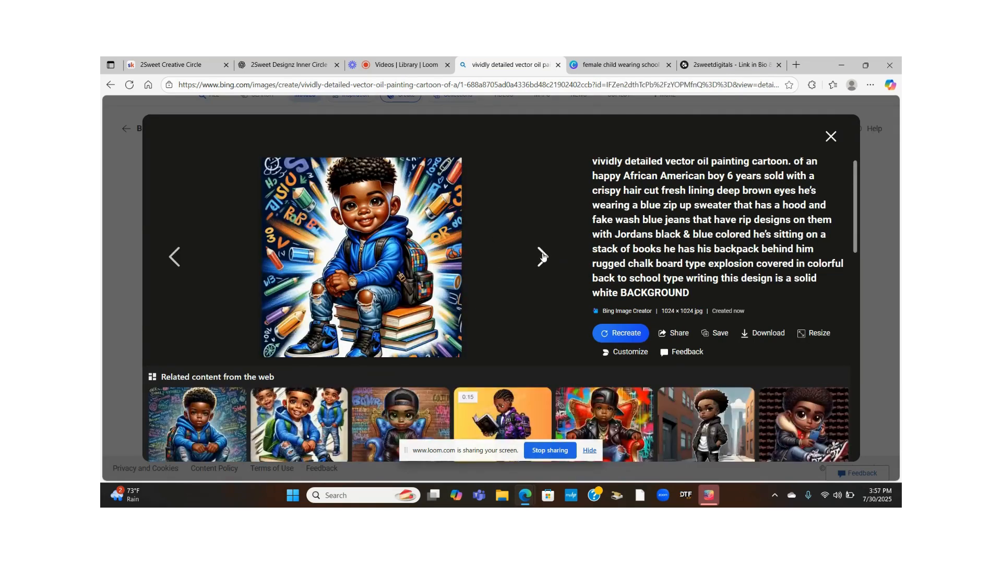
left_click(543, 256)
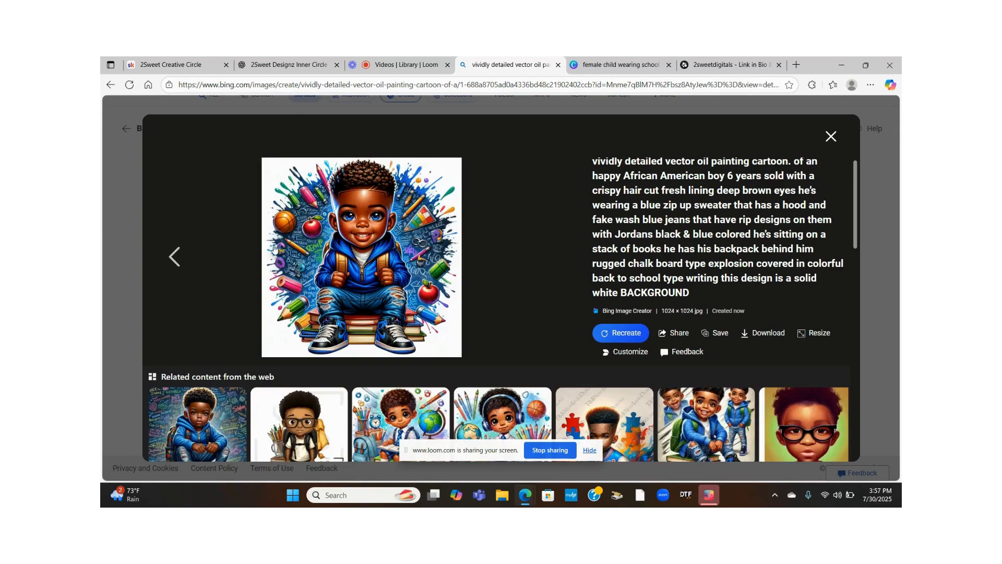
scroll(459, 337, "down", 2)
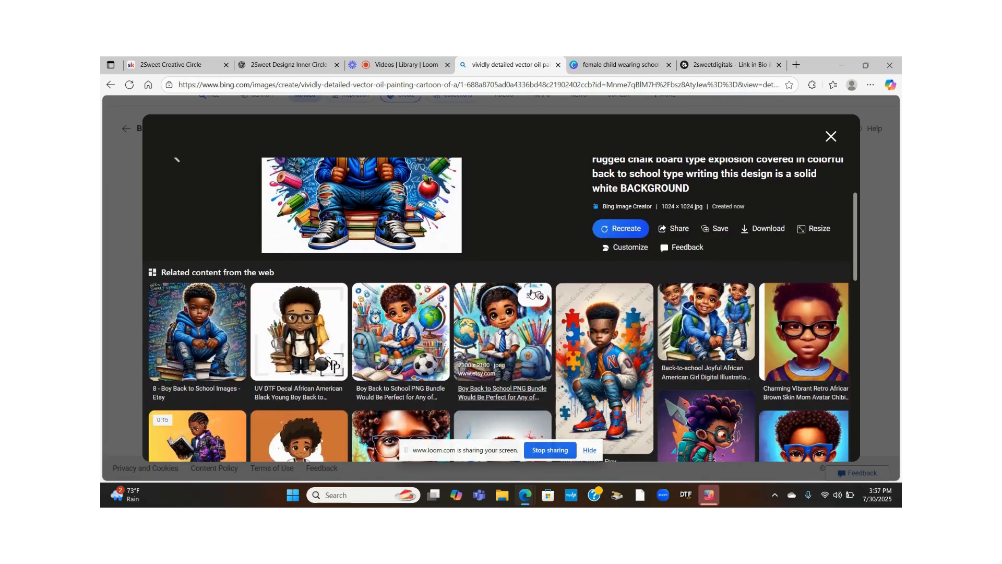
scroll(496, 308, "up", 2)
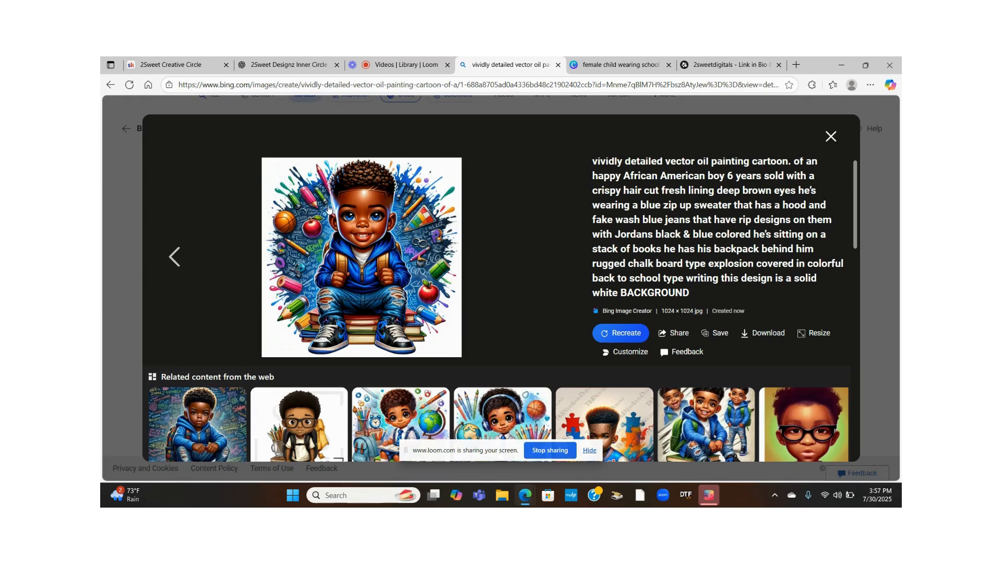
left_click(831, 136)
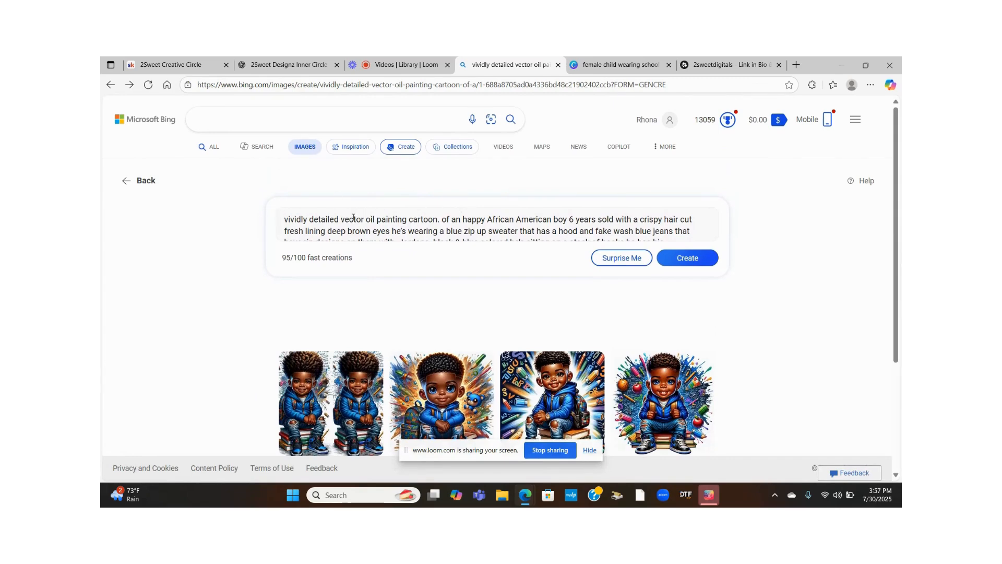
- Change the prompt's subject to a "girl" and replace the haircut description with "two ponytails with pink"
double_click(561, 220)
type("girl")
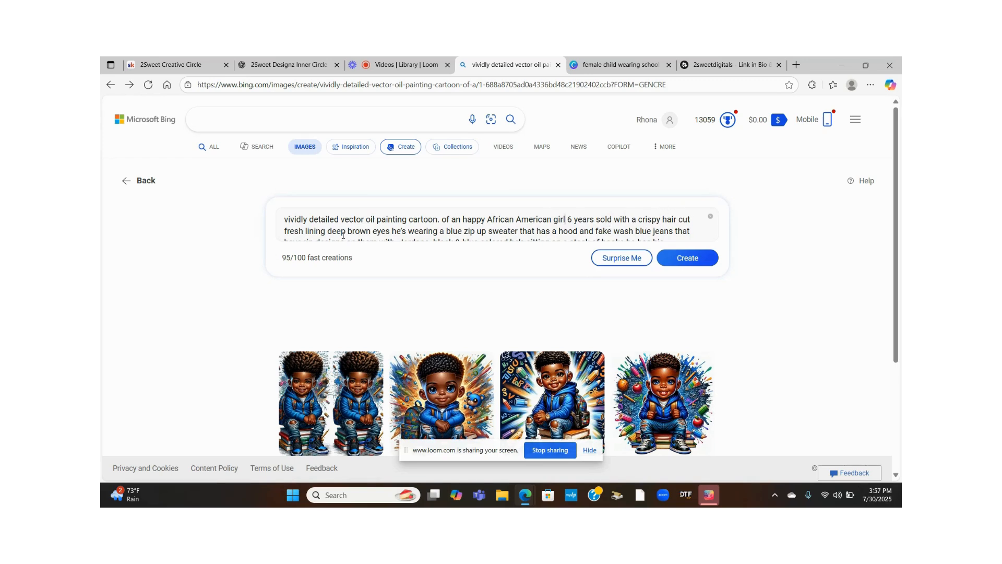
left_click_drag(326, 232, 632, 219)
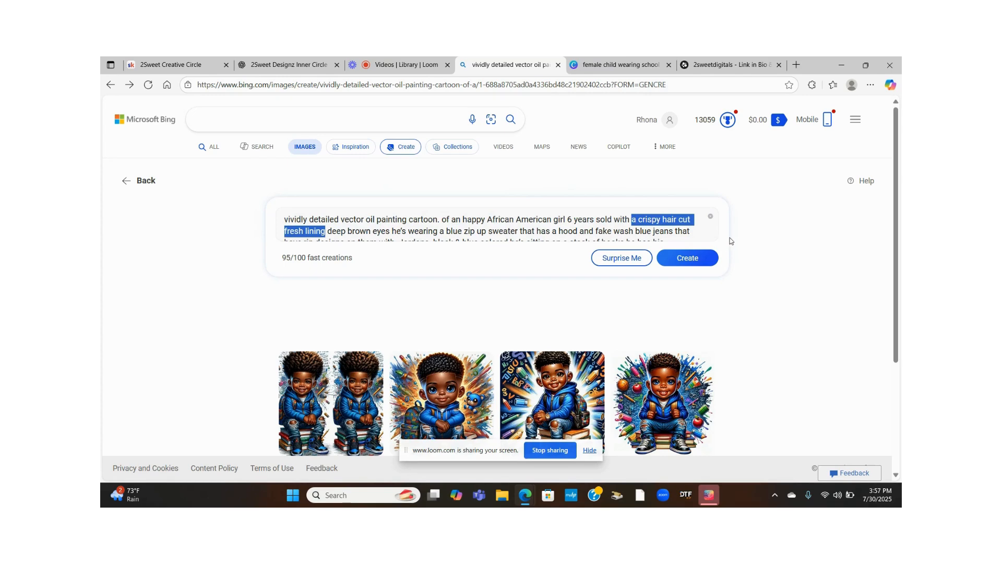
type("two")
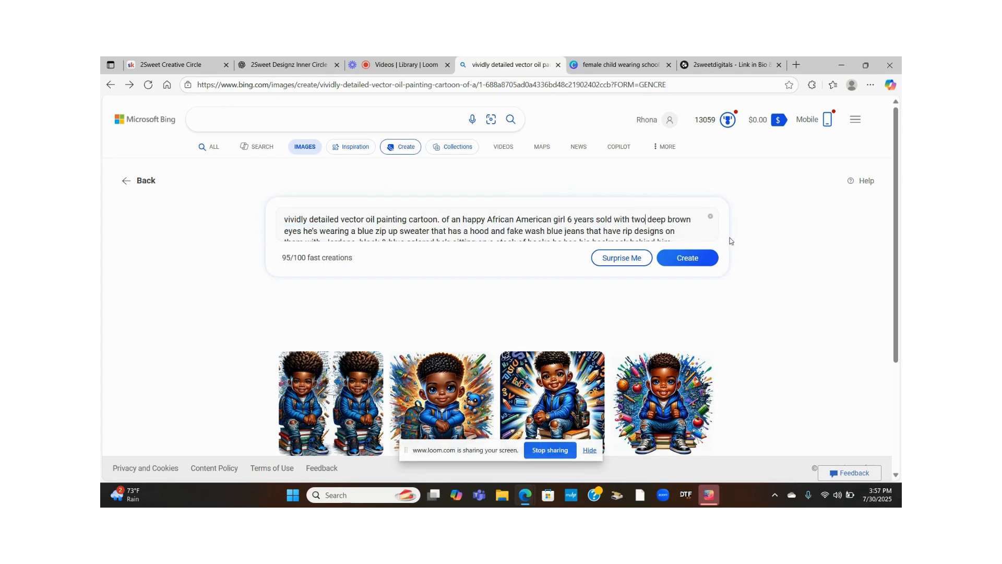
type(" p")
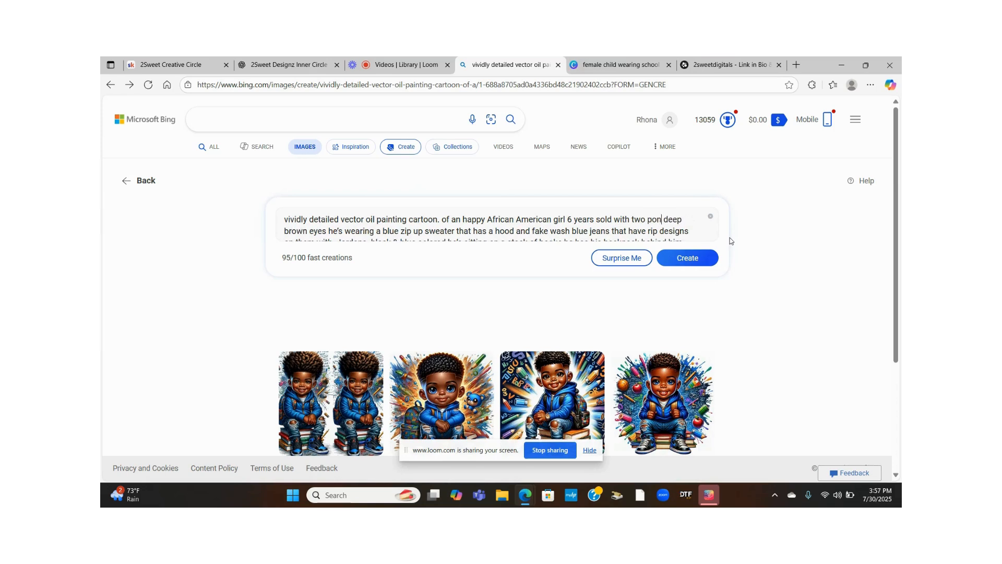
type("onyt")
type("ails with")
type(" pink b")
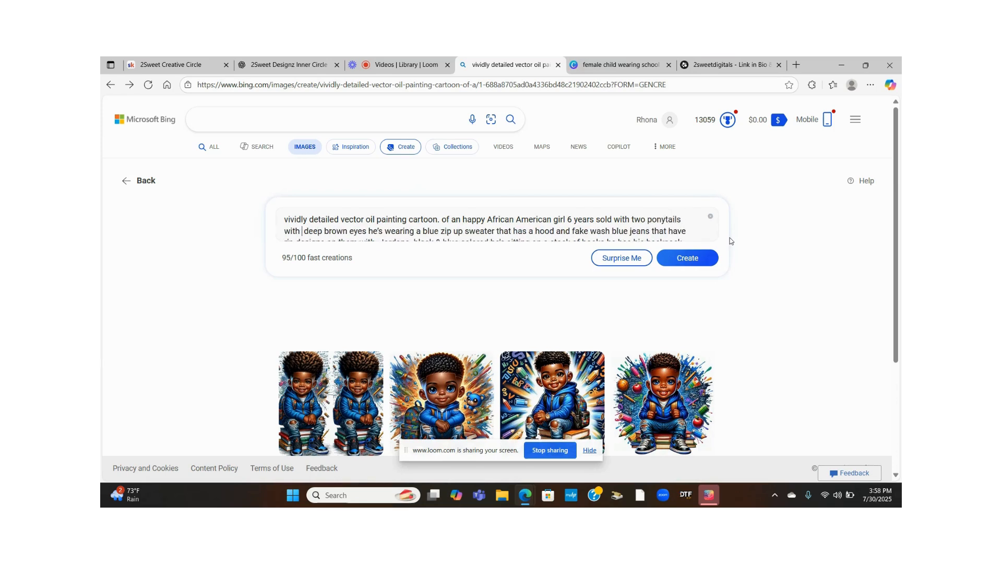
- Try "barettes" as the pink ponytail accessory in the prompt and correct its spelling
type("are")
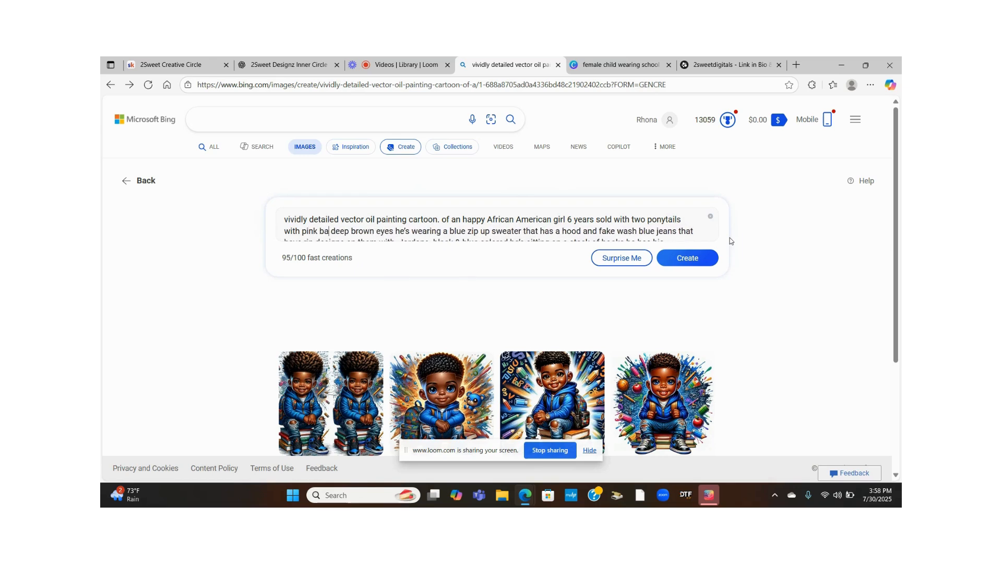
type("tte")
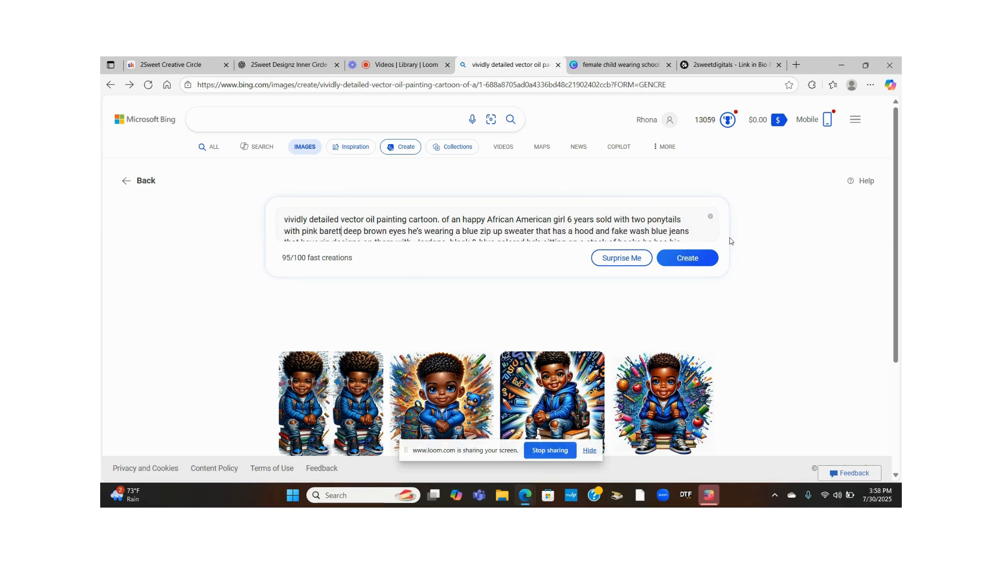
type("s")
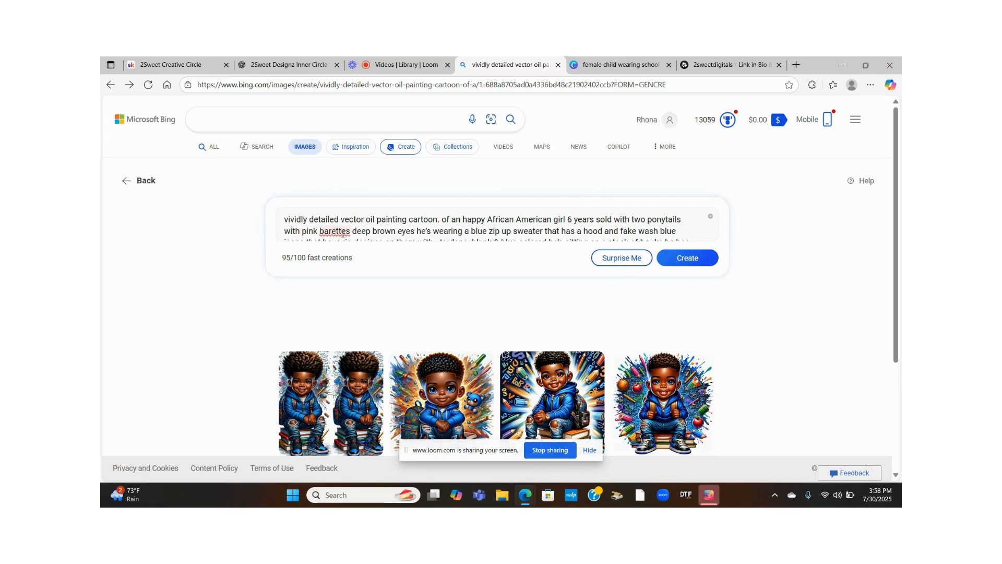
left_click(341, 231)
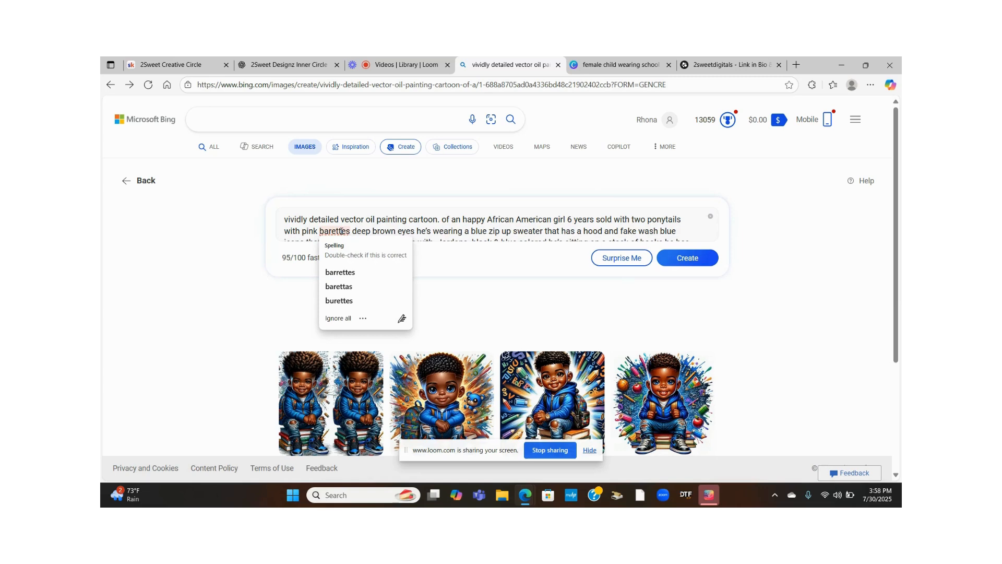
left_click(334, 276)
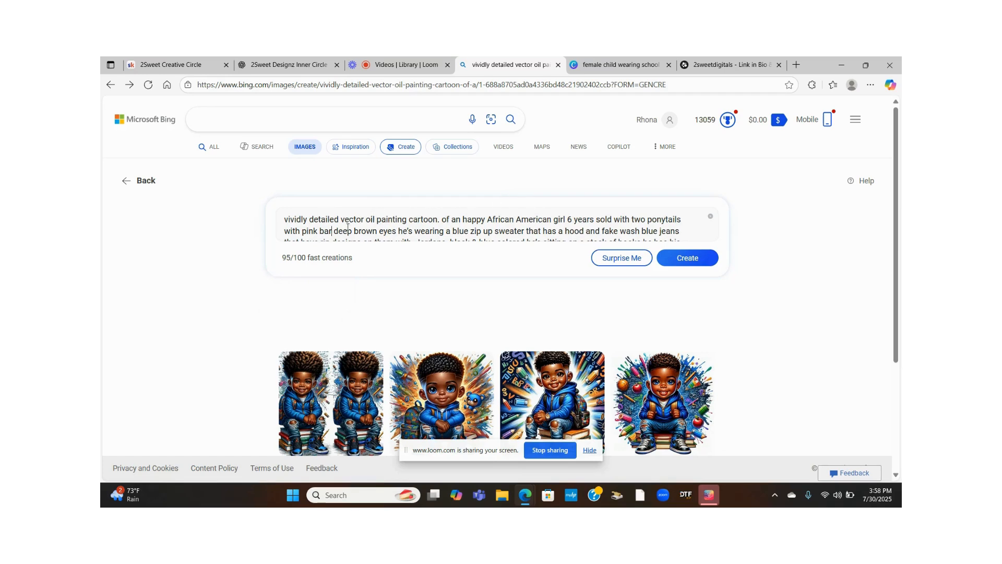
scroll(432, 230, "down", 1)
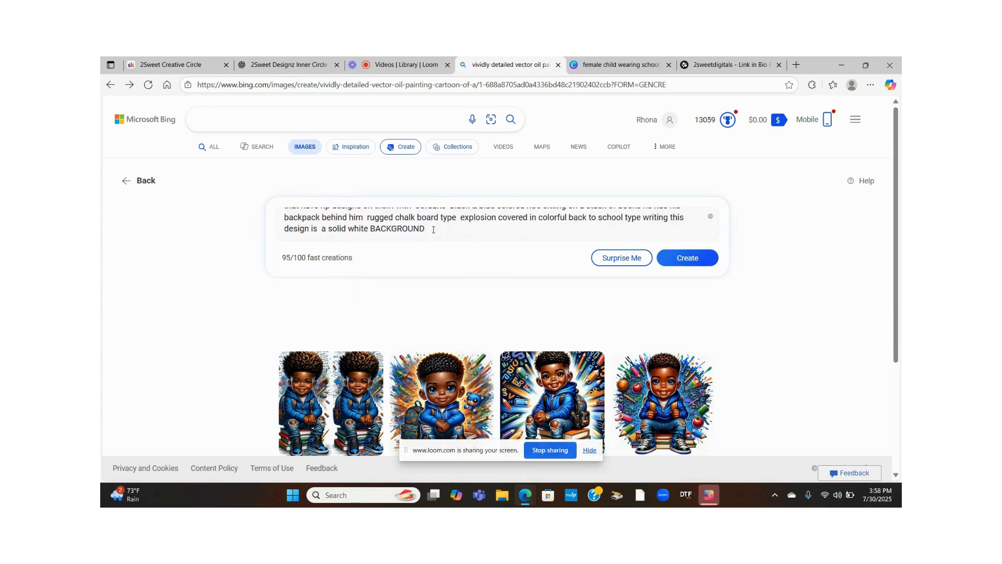
scroll(433, 234, "up", 1)
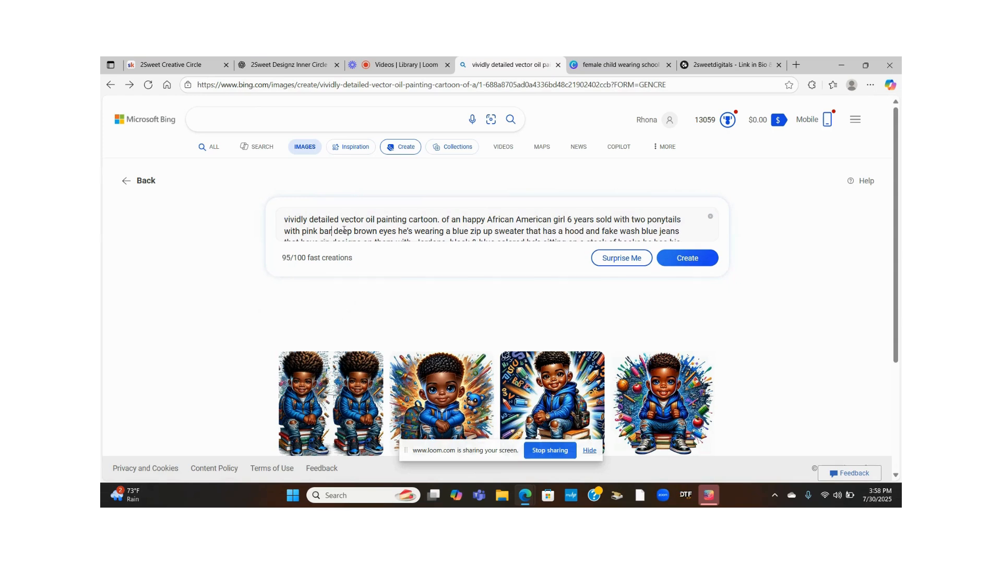
- Complete the ponytail description with "bows" as the pink hair accessory
key("BackSpace")
key("BackSpace")
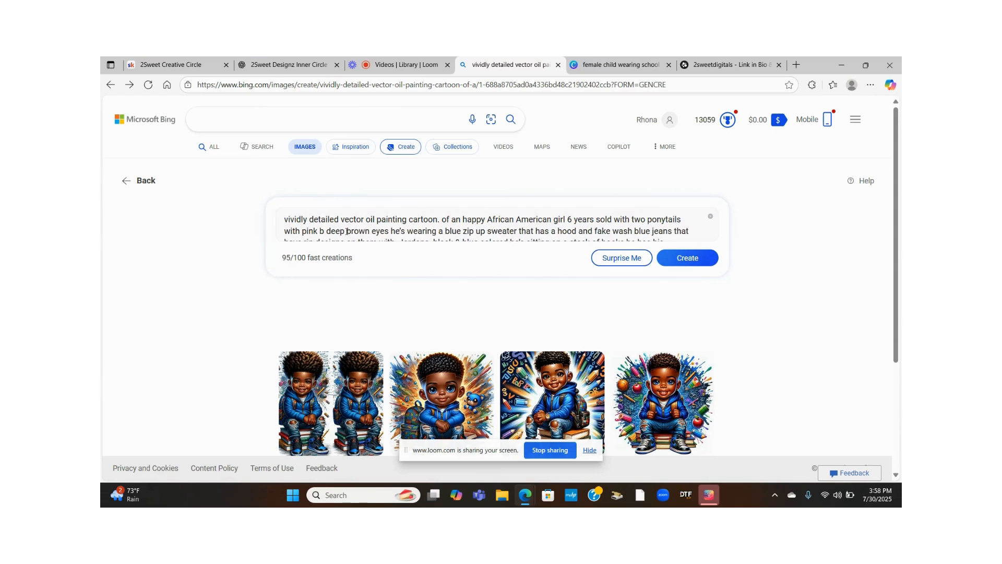
type("oes")
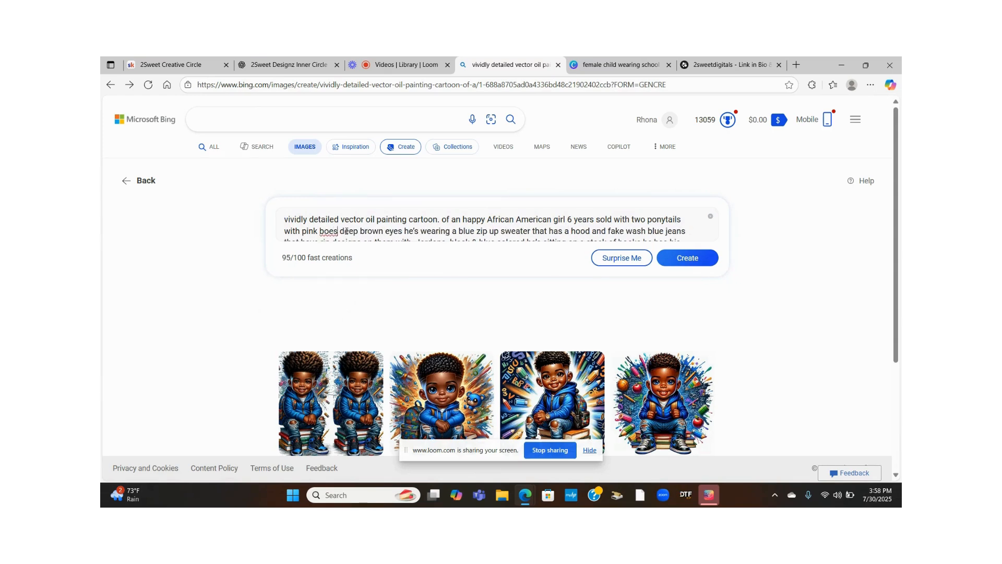
key("BackSpace")
key("BackSpace")
type("ws")
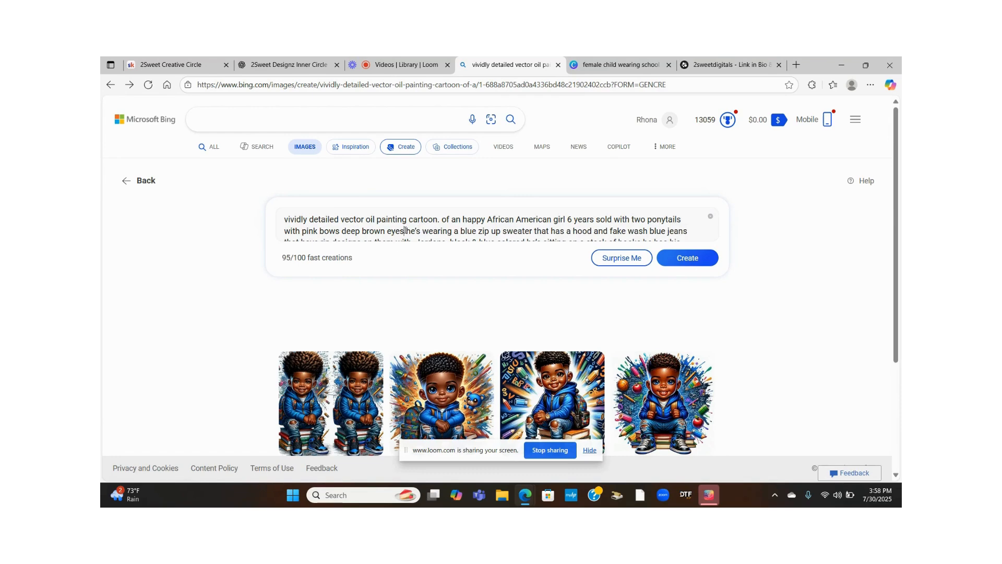
- Change the pronoun before "wearing" to "she's" and the zip up sweater's color to pink
type("s")
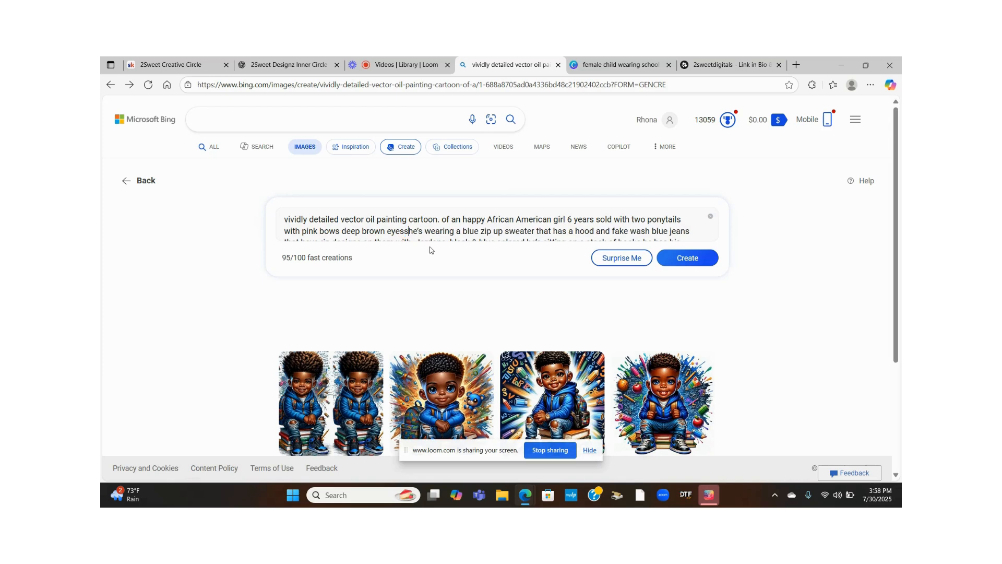
left_click(404, 231)
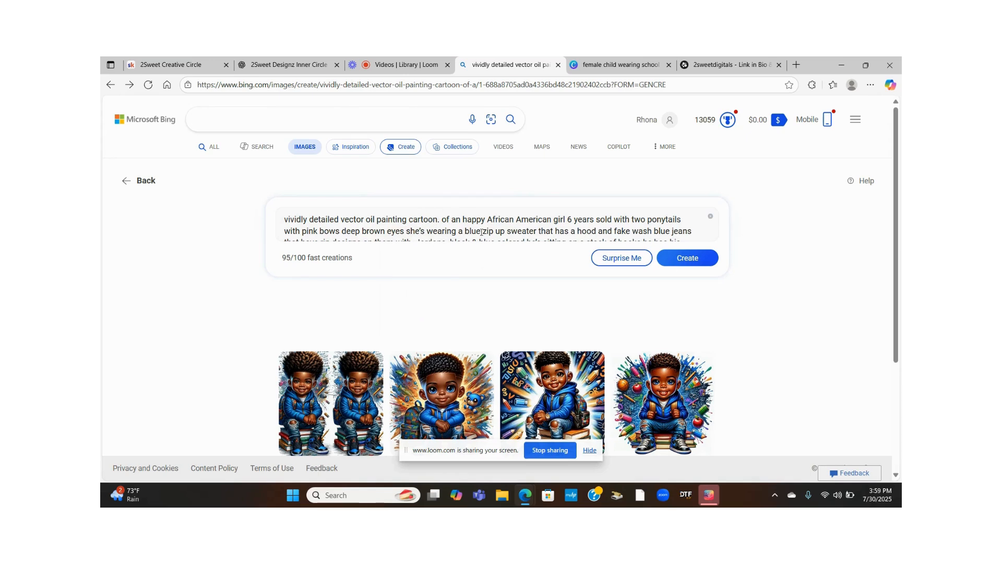
key("BackSpace")
key("BackSpace")
key("BackSpace")
key("BackSpace")
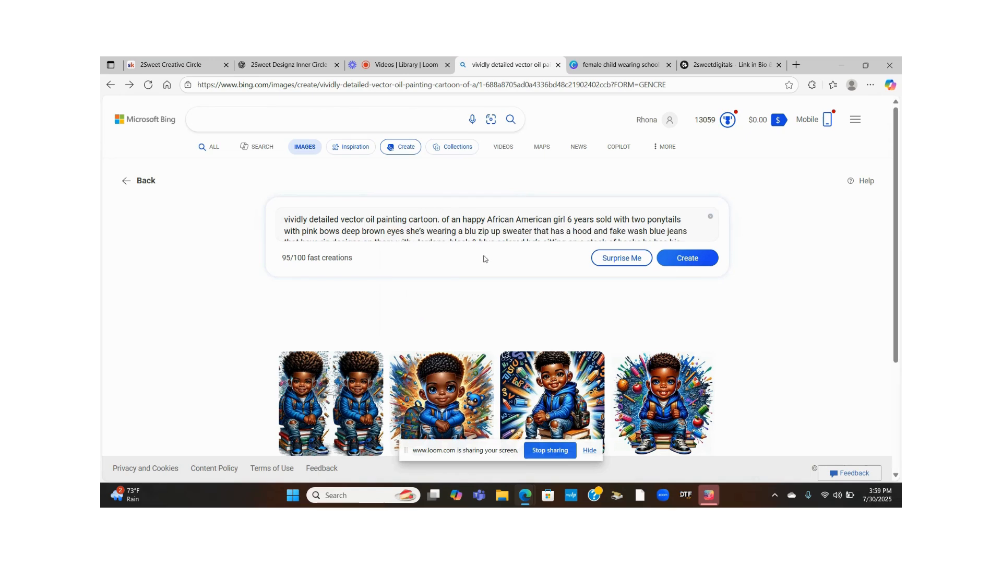
type("pink")
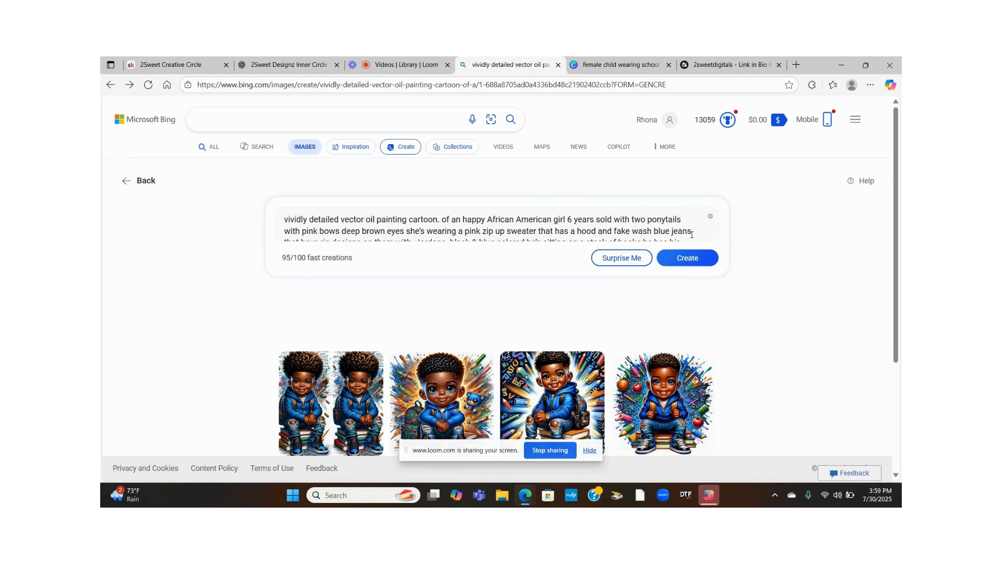
- Replace the first color of the Jordans in the prompt with "pink"
scroll(686, 231, "down", 3)
scroll(547, 216, "up", 3)
scroll(532, 218, "down", 3)
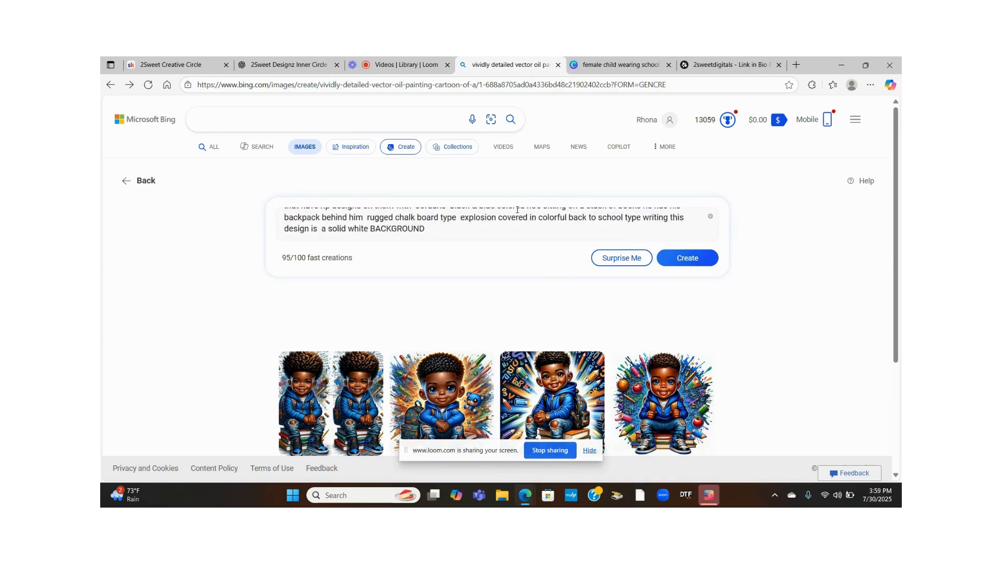
scroll(518, 209, "up", 3)
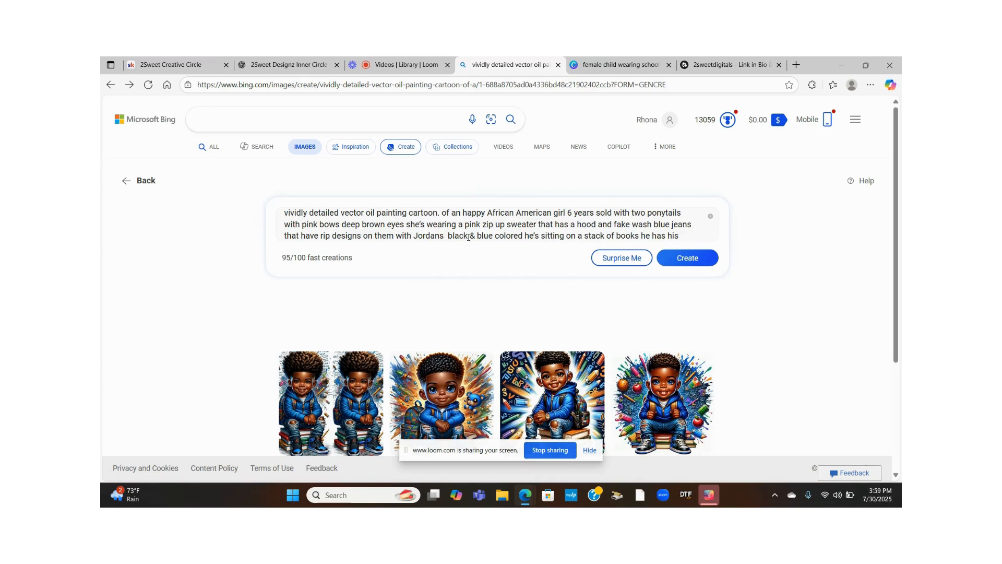
left_click_drag(492, 237, 487, 239)
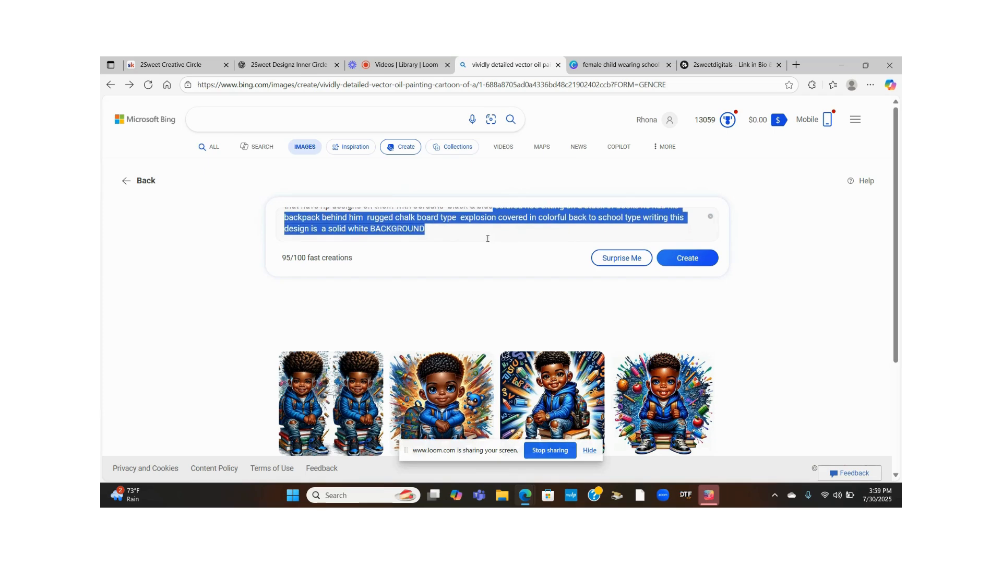
scroll(510, 219, "up", 2)
scroll(498, 231, "down", 3)
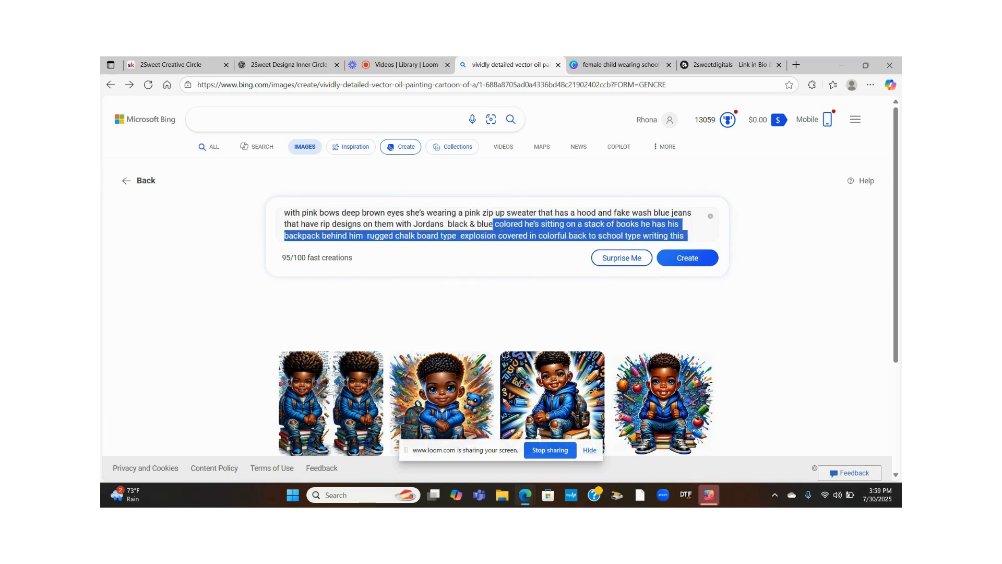
left_click(487, 211)
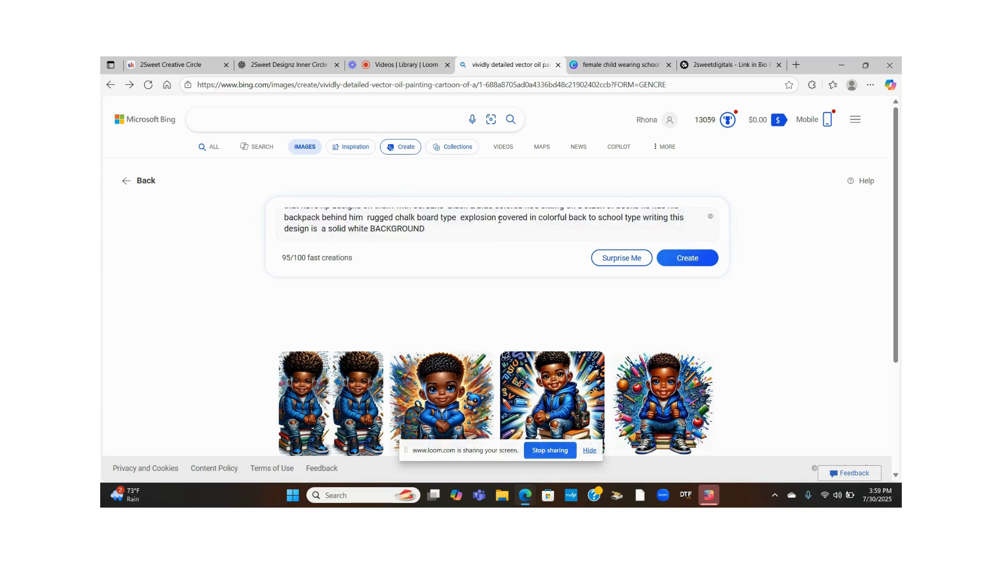
scroll(499, 219, "up", 2)
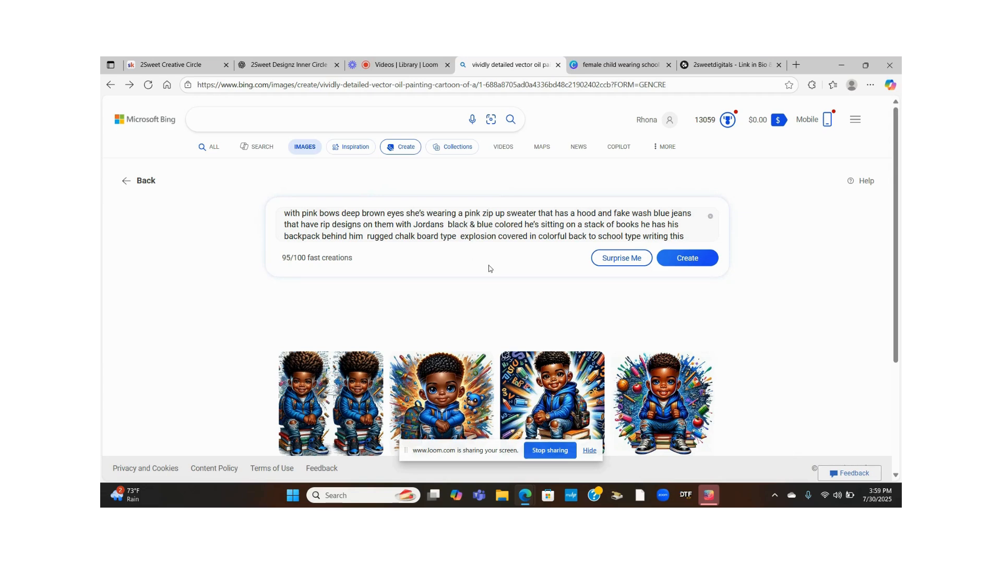
key("BackSpace")
key("BackSpace")
key("BackSpace")
key("BackSpace")
key("BackSpace")
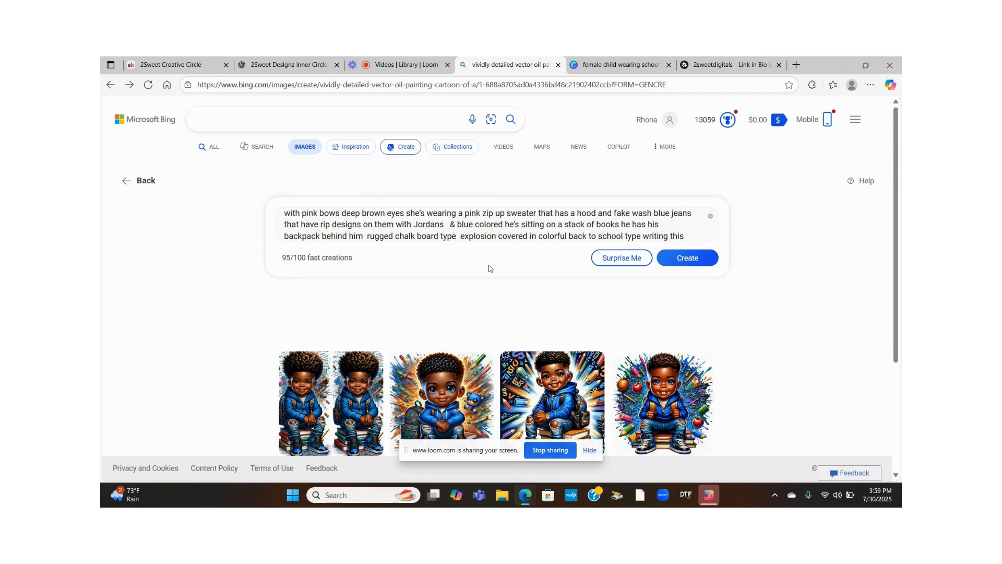
key("BackSpace")
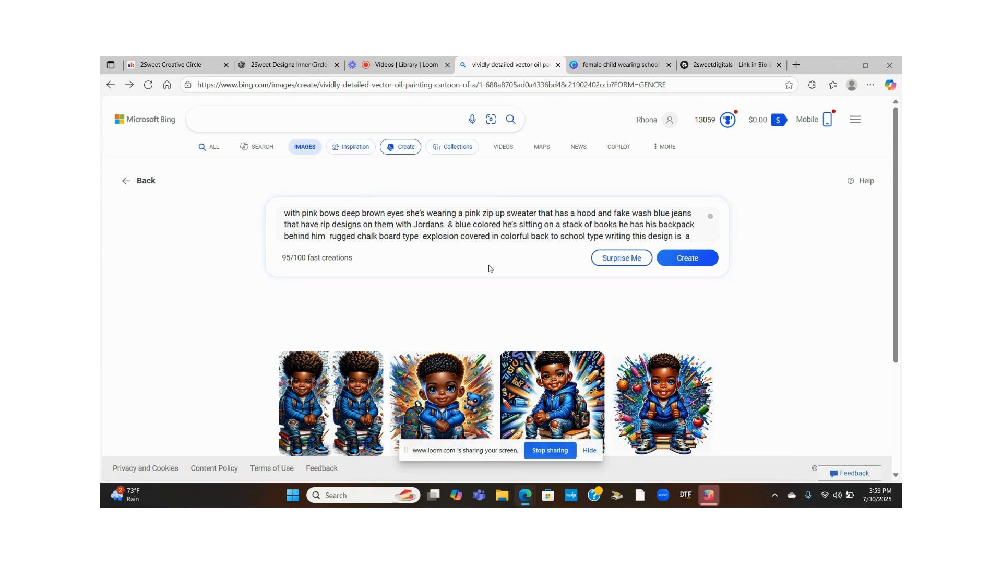
type("pink")
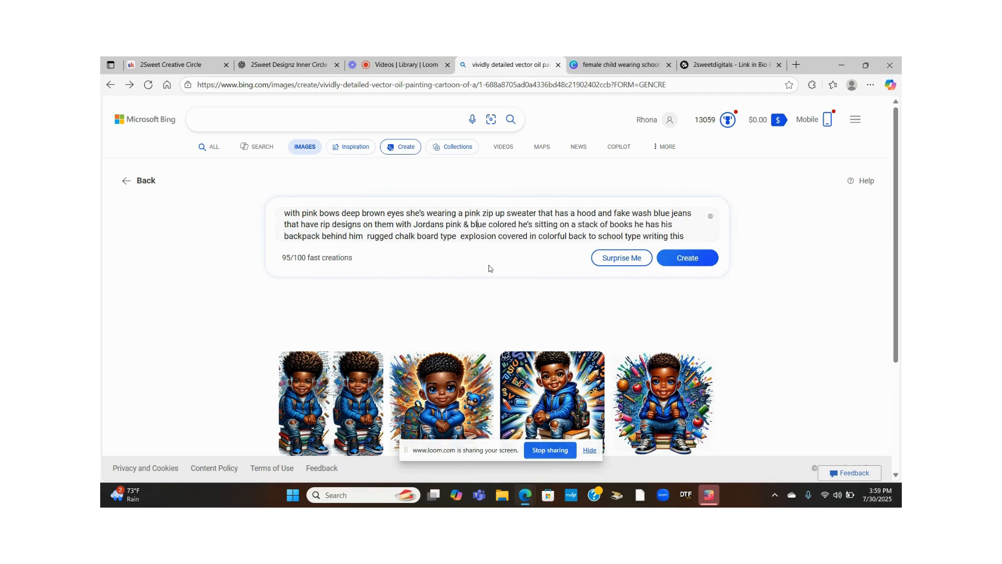
- Replace the second color of the Jordans in the prompt with "white"
key("BackSpace")
key("BackSpace")
key("BackSpace")
key("BackSpace")
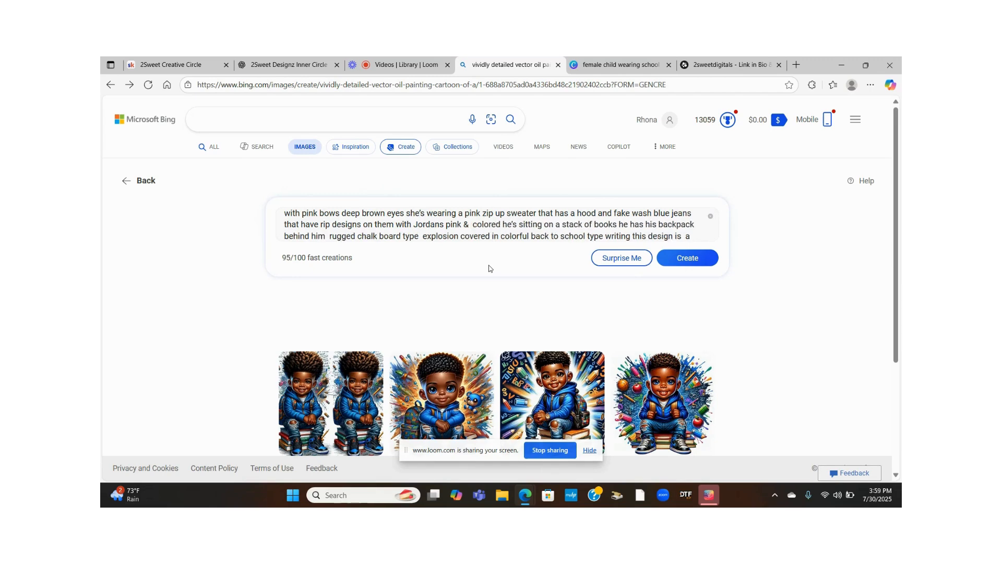
type("white")
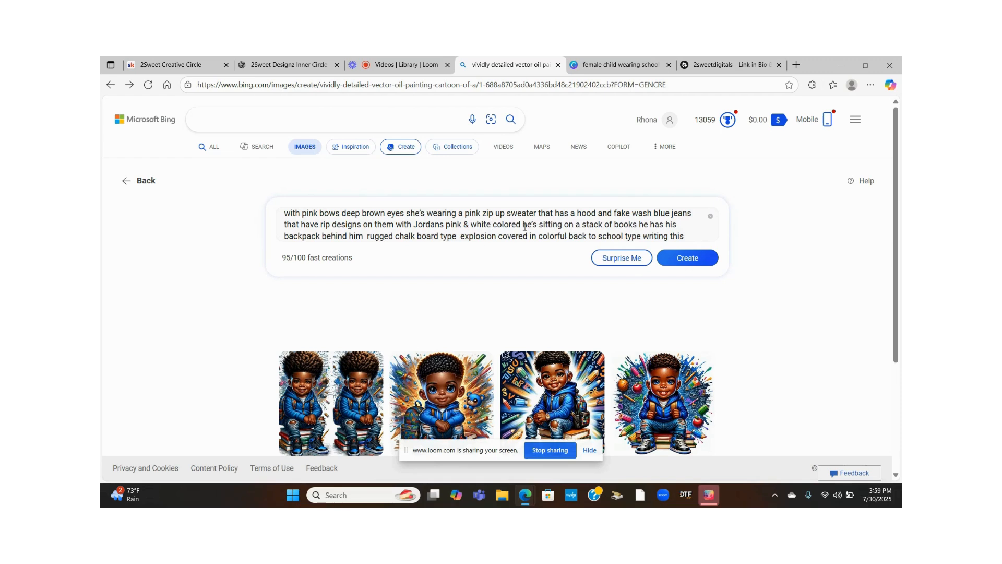
- Change the remaining male pronouns so the prompt reads "she's sitting on a stack of books she has her backpack behind her"
type("s")
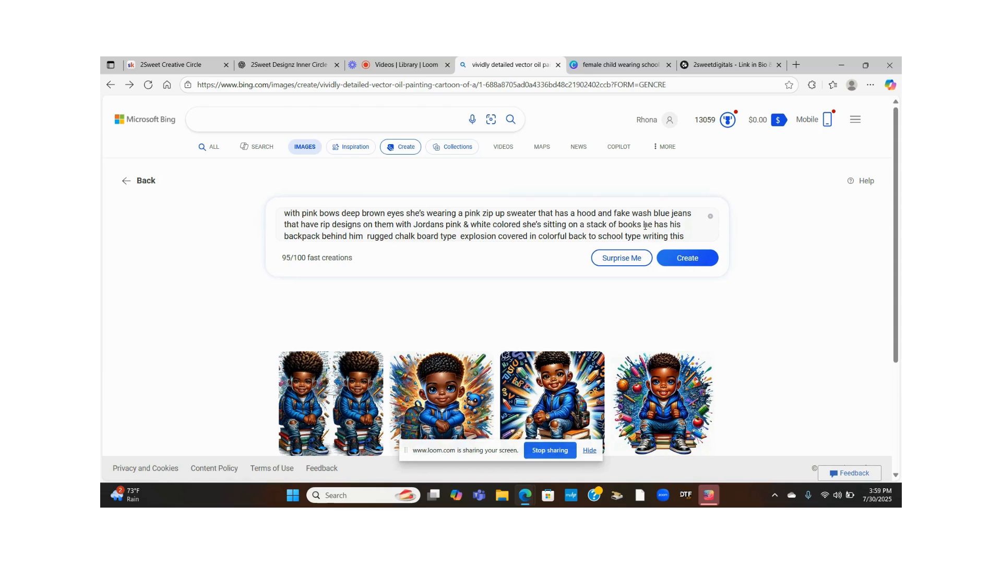
type("s her")
left_click(364, 237)
key("BackSpace")
key("BackSpace")
type("er")
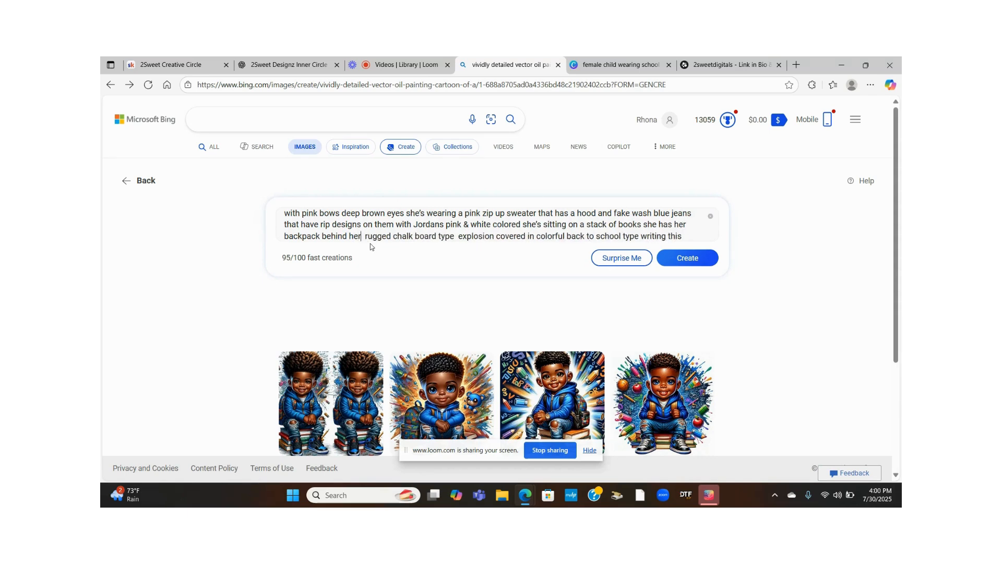
- Remove the extra spaces before "rugged", "explosion" and "a solid white BACKGROUND" in the prompt
key("BackSpace")
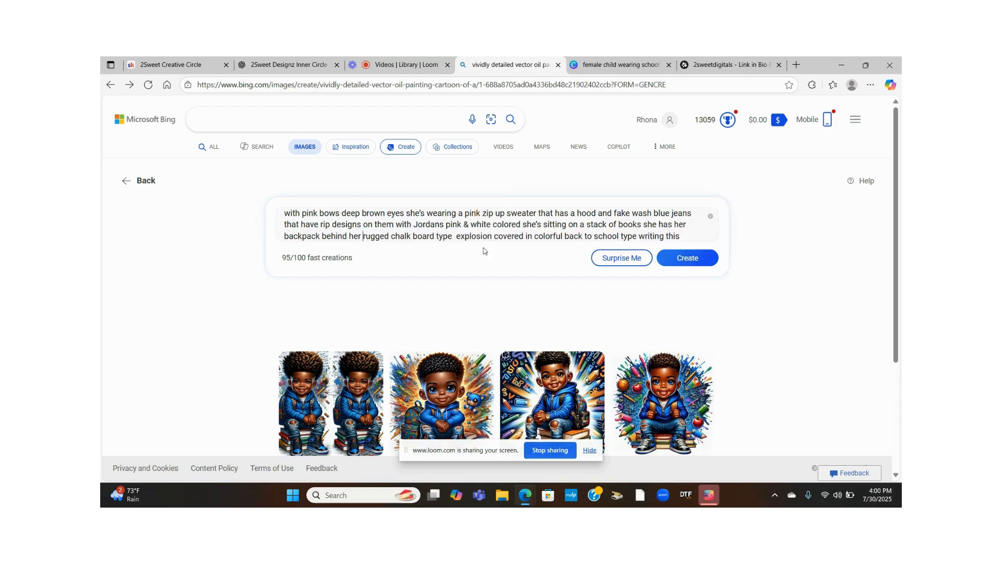
key("BackSpace")
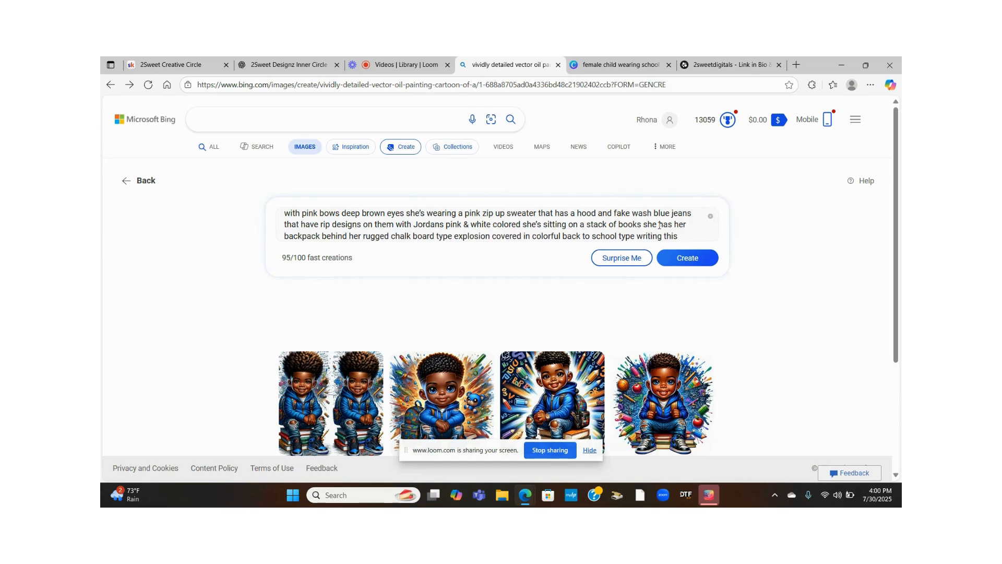
key("Down")
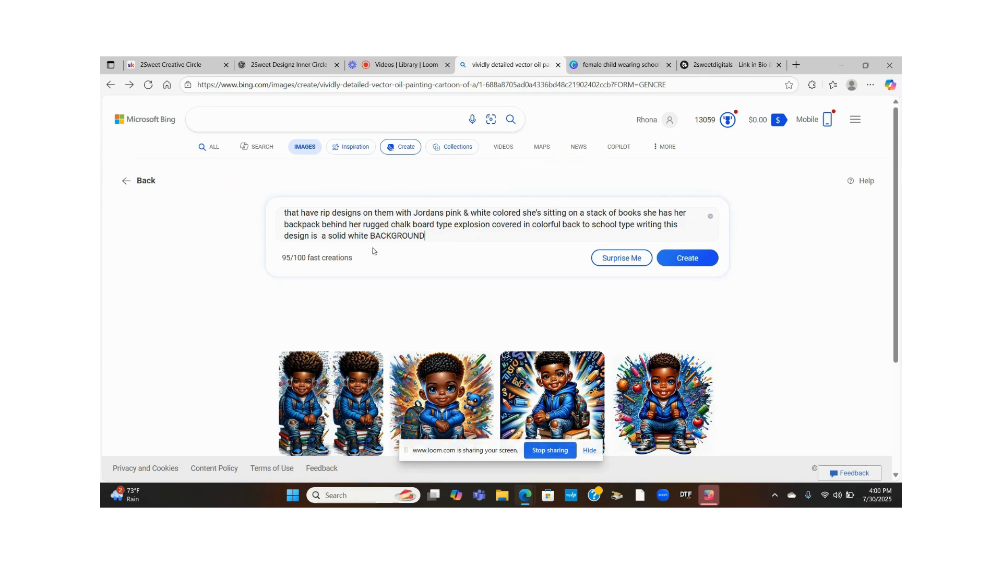
mouse_move(321, 266)
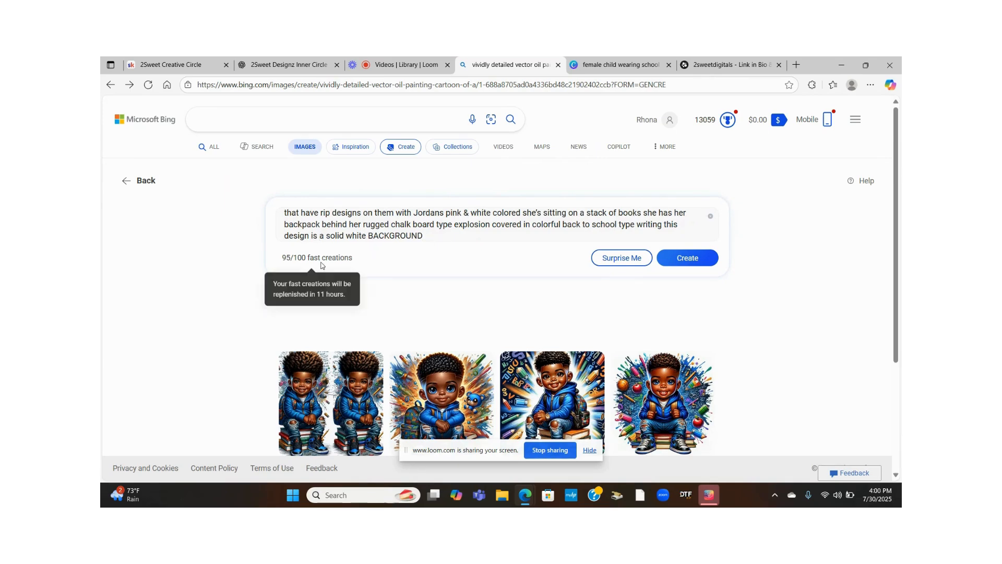
- Check the edited girl prompt from start to end and generate the images from it
scroll(510, 217, "up", 1)
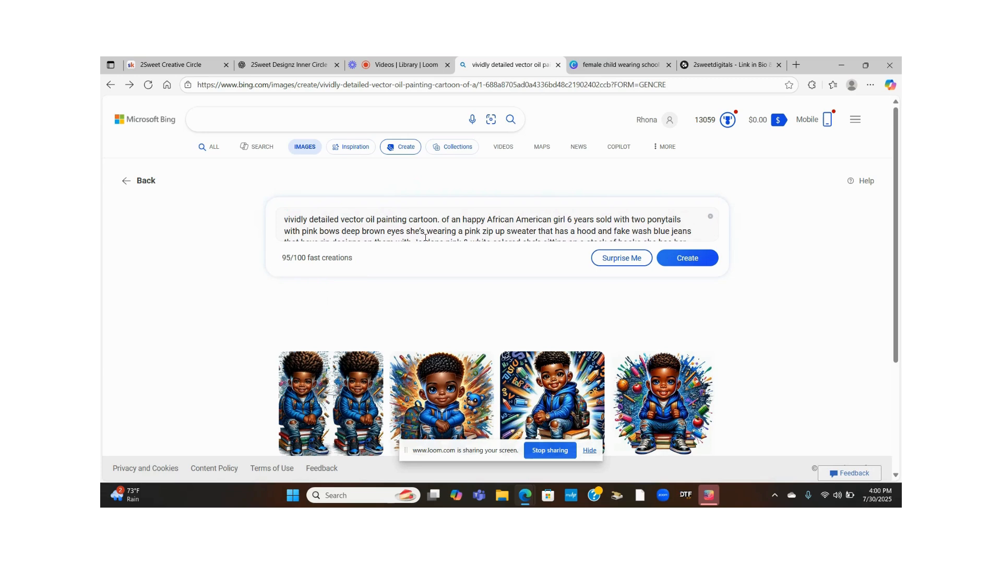
scroll(438, 230, "down", 2)
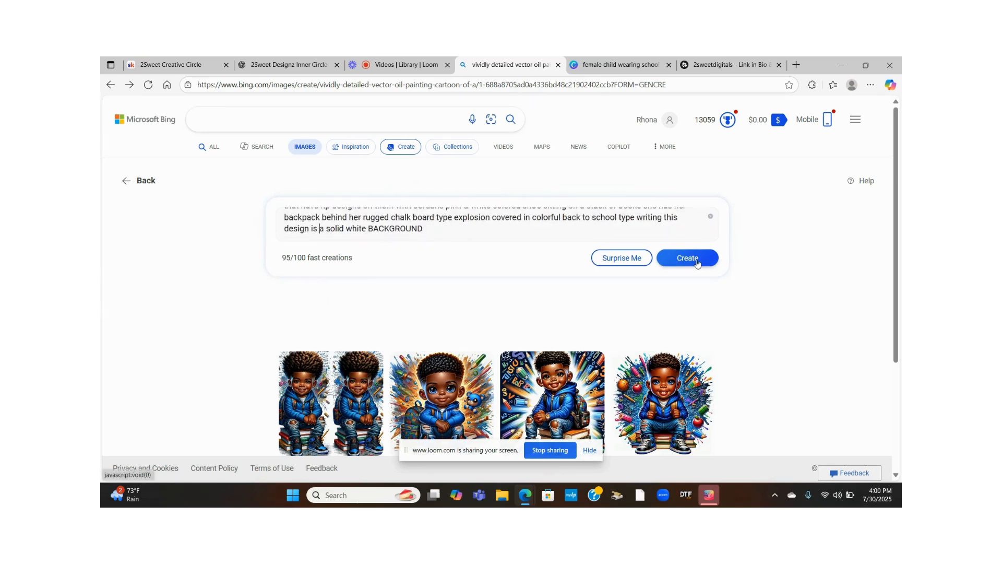
left_click(679, 257)
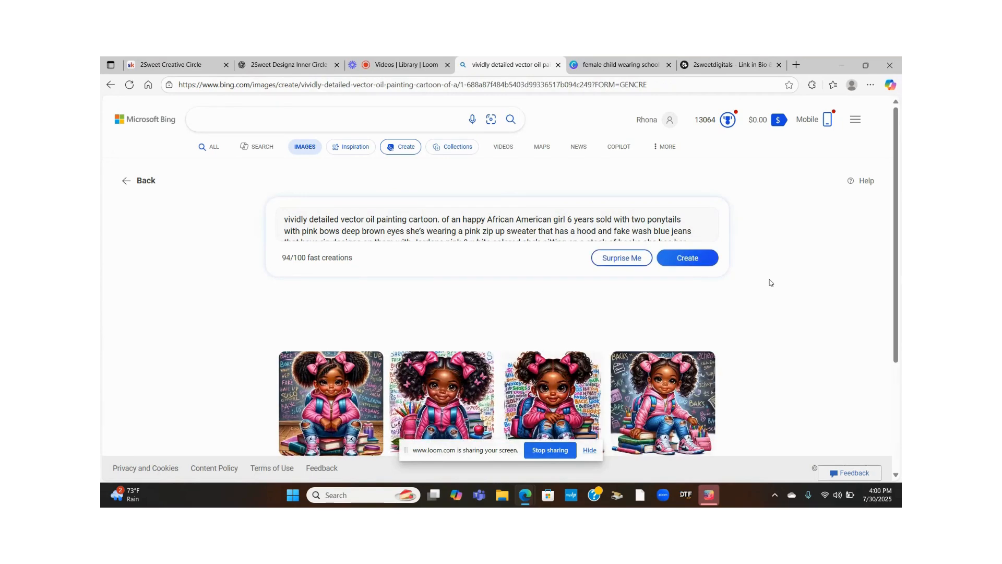
- Open the generated girl images at full size and compare the first three, checking their hair, outfits and backgrounds
scroll(678, 293, "down", 1)
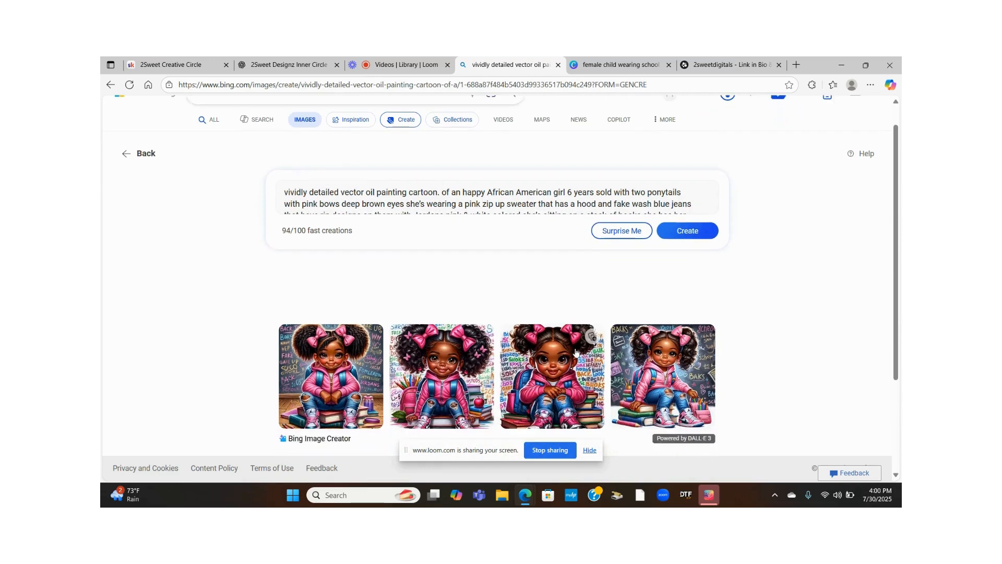
left_click(490, 300)
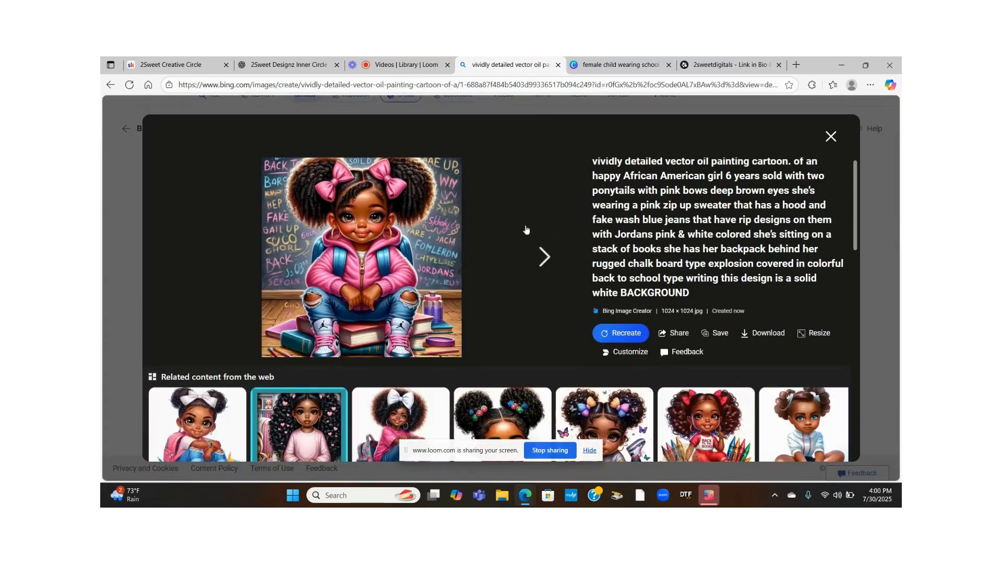
left_click(544, 259)
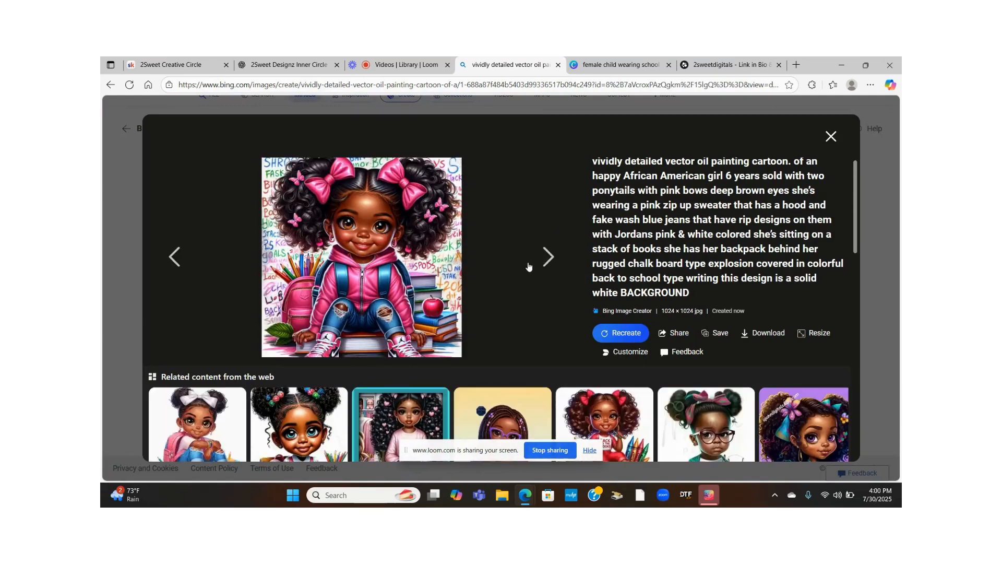
left_click(544, 260)
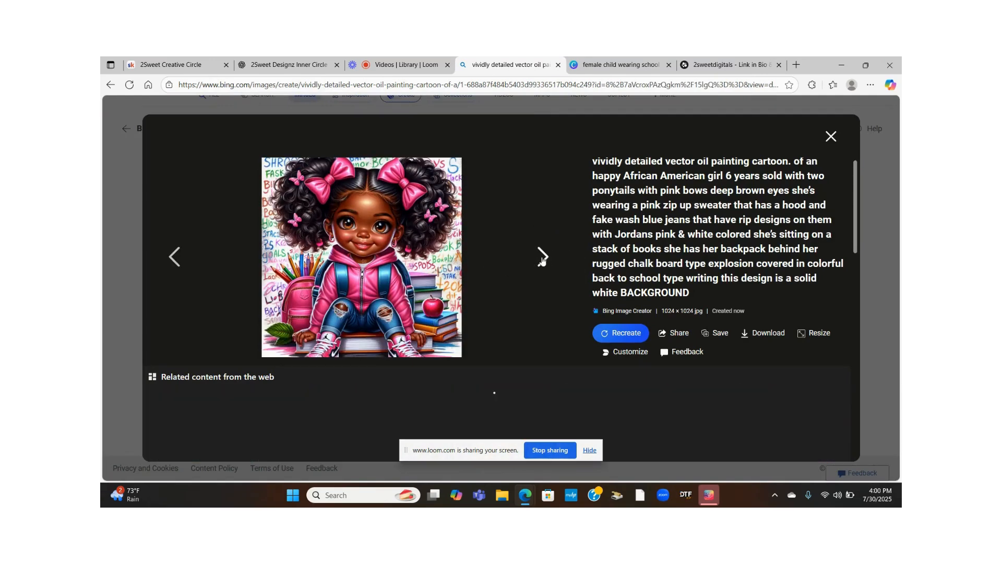
left_click(176, 260)
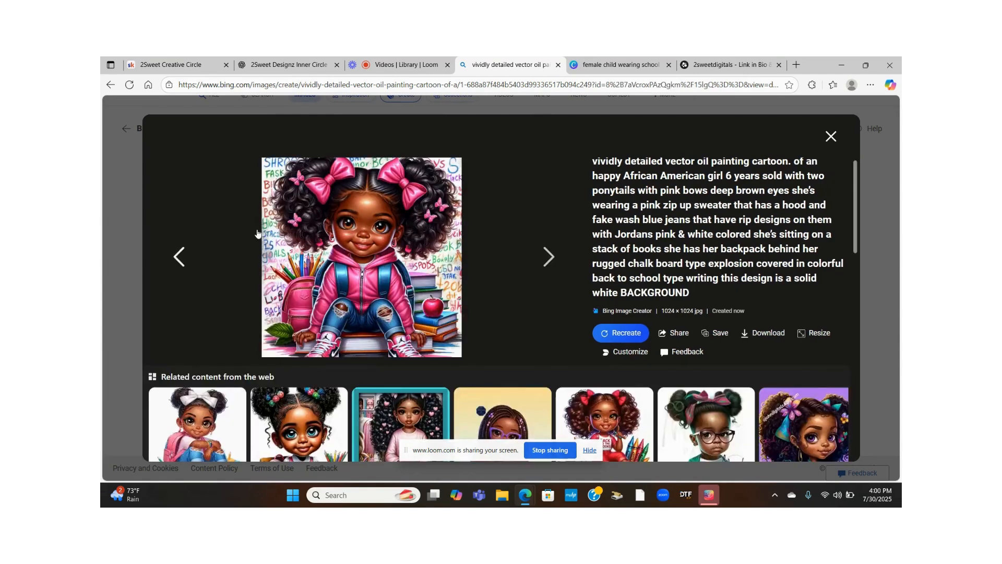
scroll(554, 275, "down", 1)
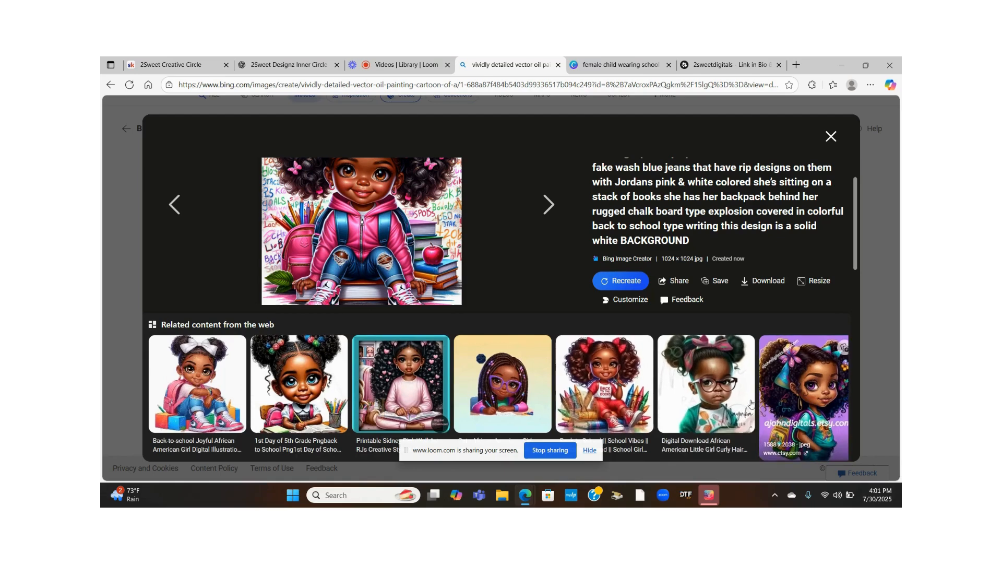
scroll(337, 285, "up", 1)
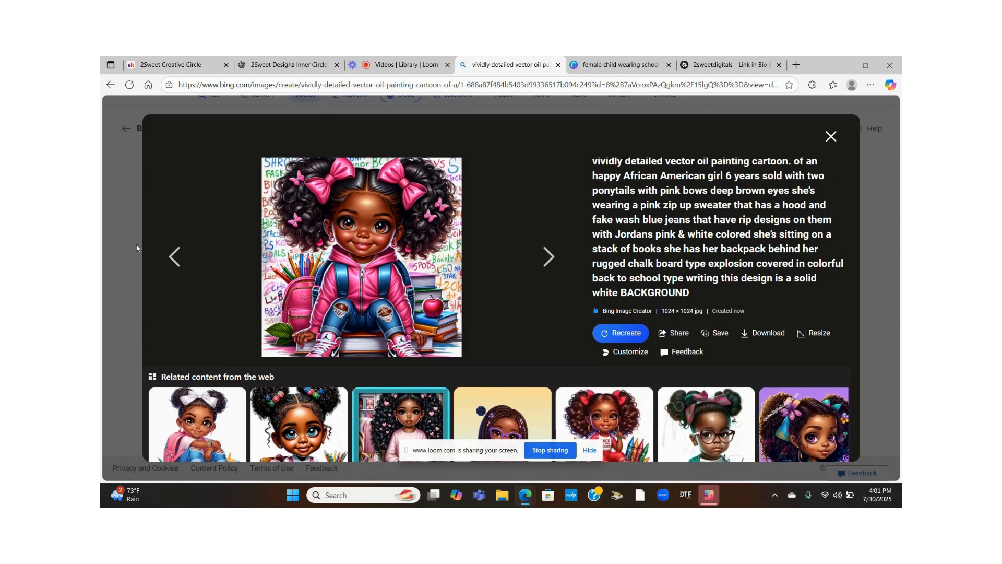
left_click(176, 256)
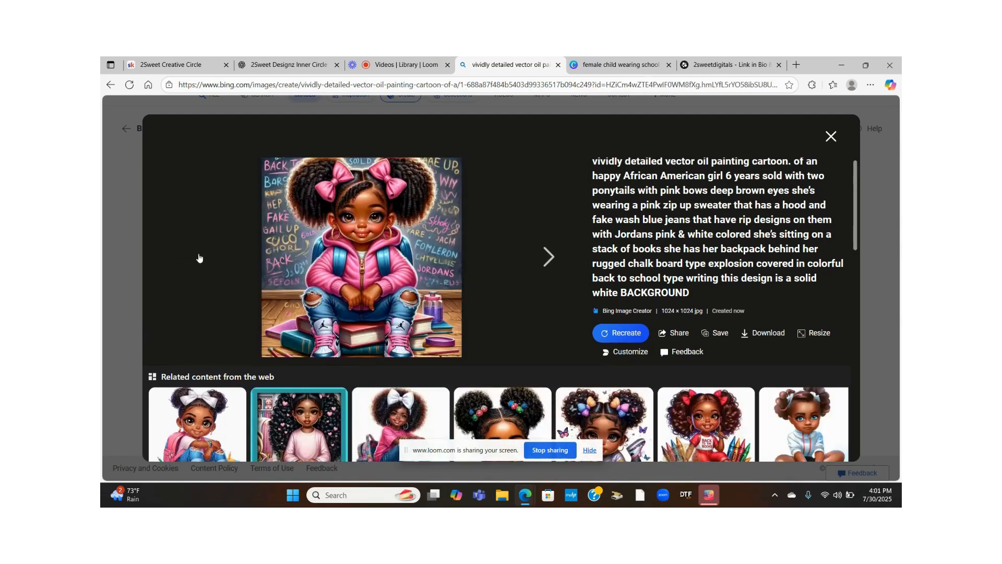
left_click(545, 257)
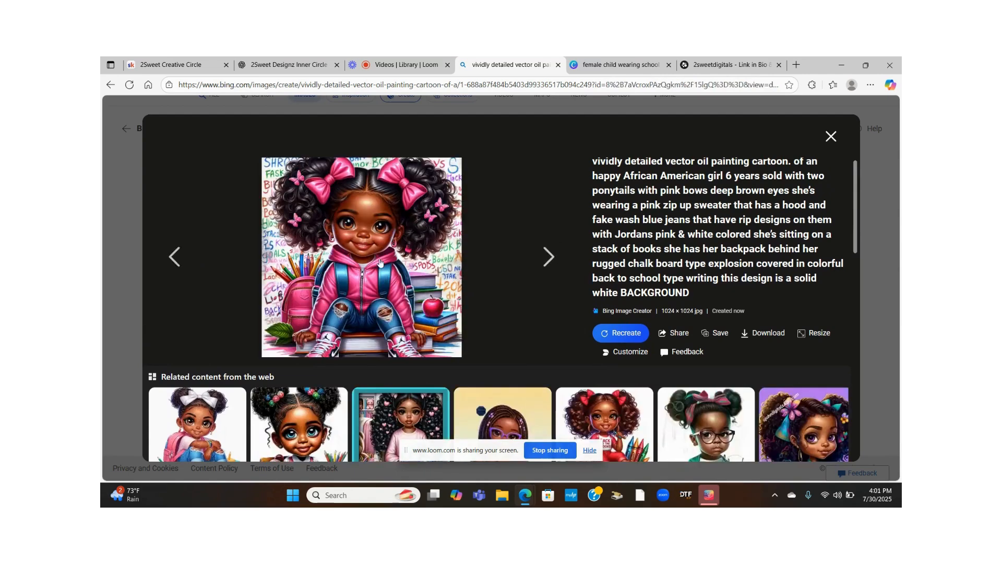
left_click(547, 258)
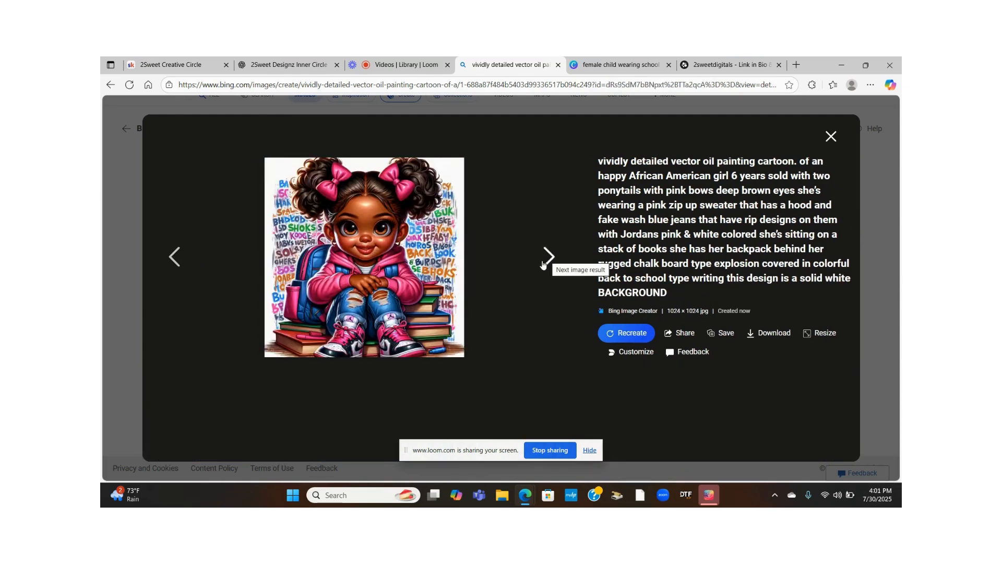
- Show the fourth generated image, the girl seated at an angle on books before a chalkboard, and copy it
left_click(550, 258)
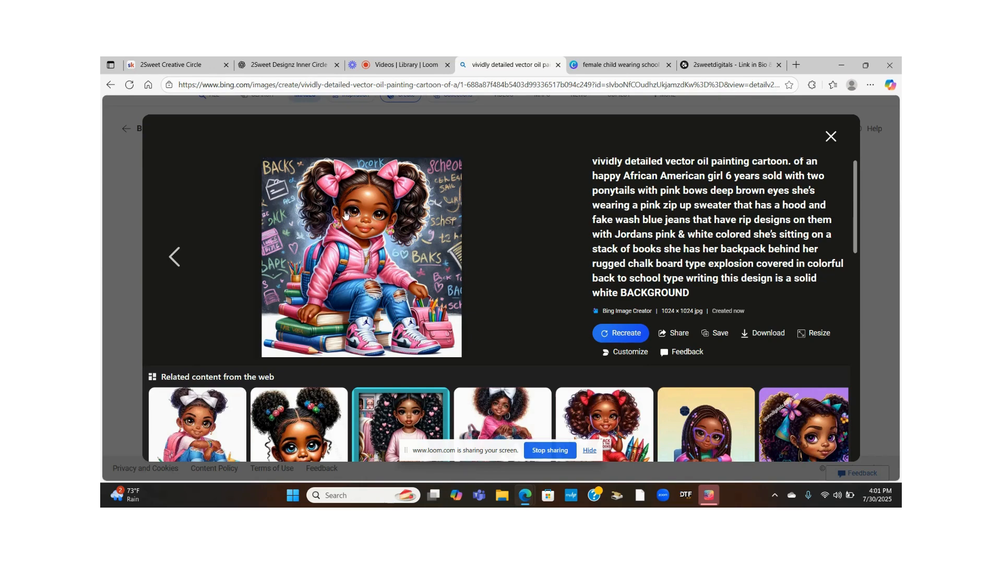
right_click(346, 210)
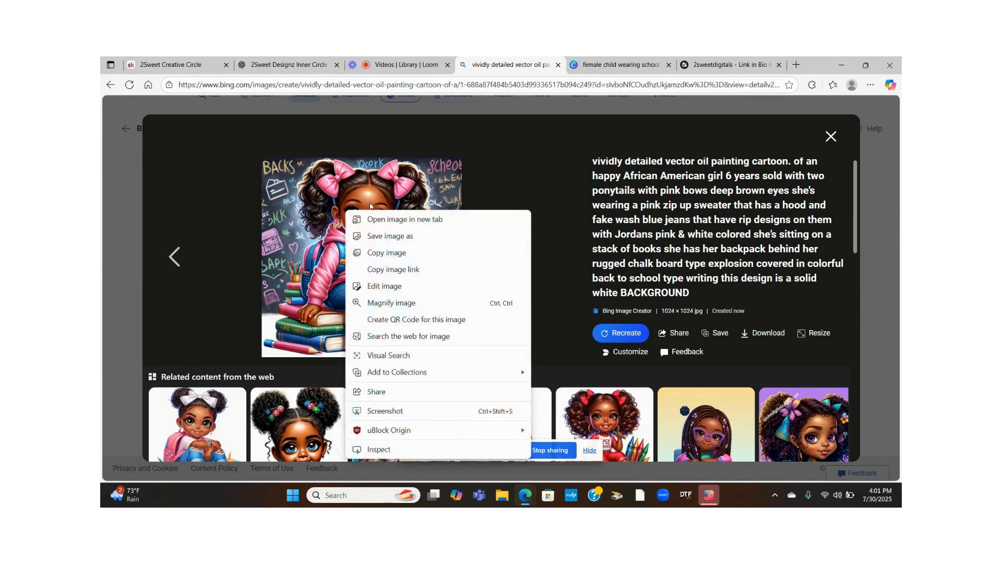
left_click(385, 253)
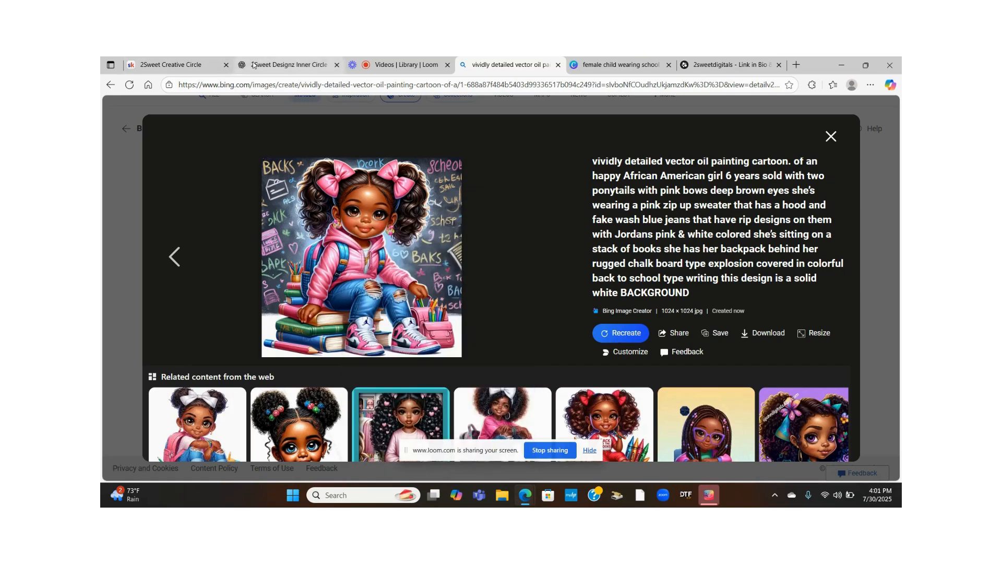
- Switch to Canva and create a new blank custom-size design measuring 3000 × 3000 px
left_click(603, 66)
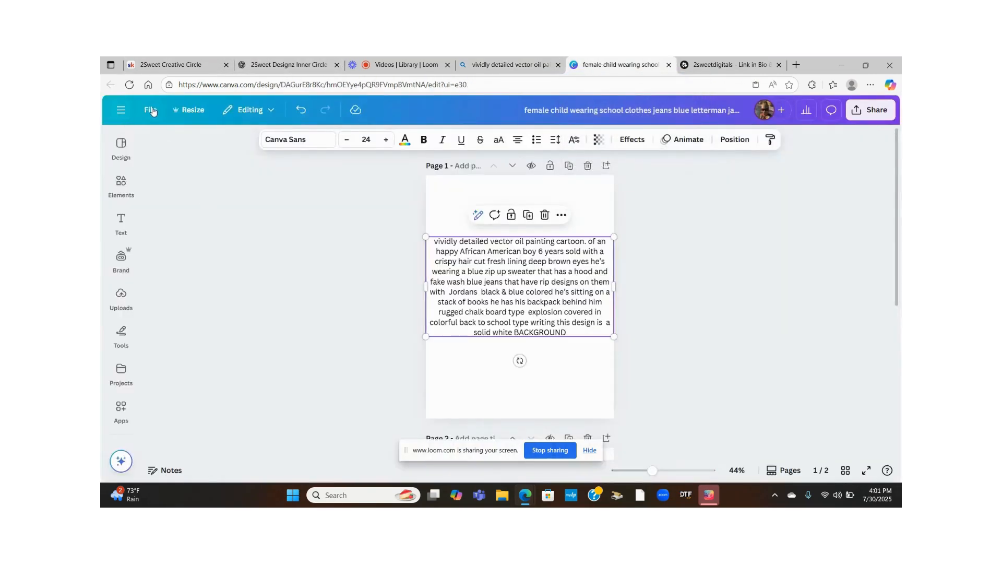
left_click(121, 112)
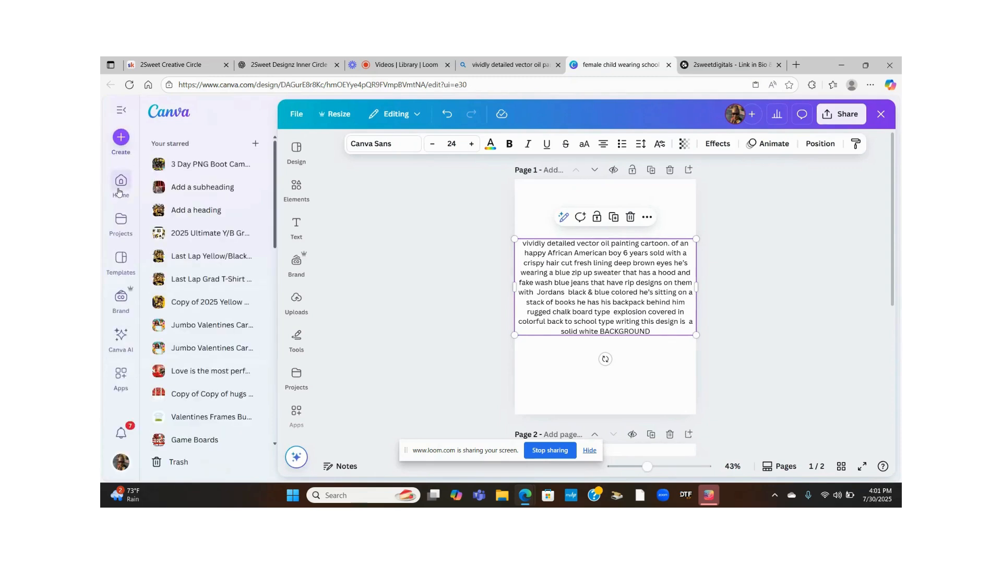
left_click(127, 174)
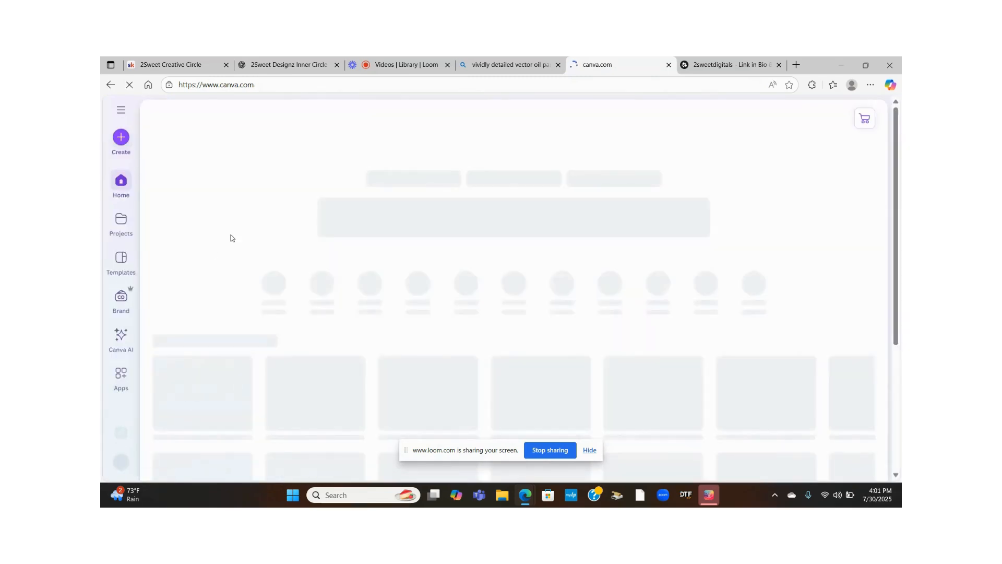
left_click(121, 139)
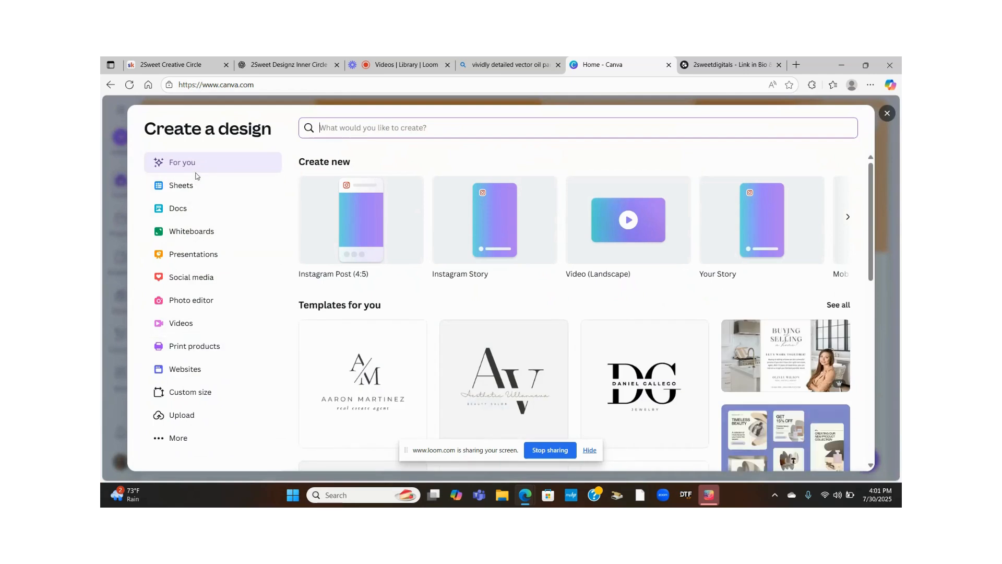
left_click(182, 396)
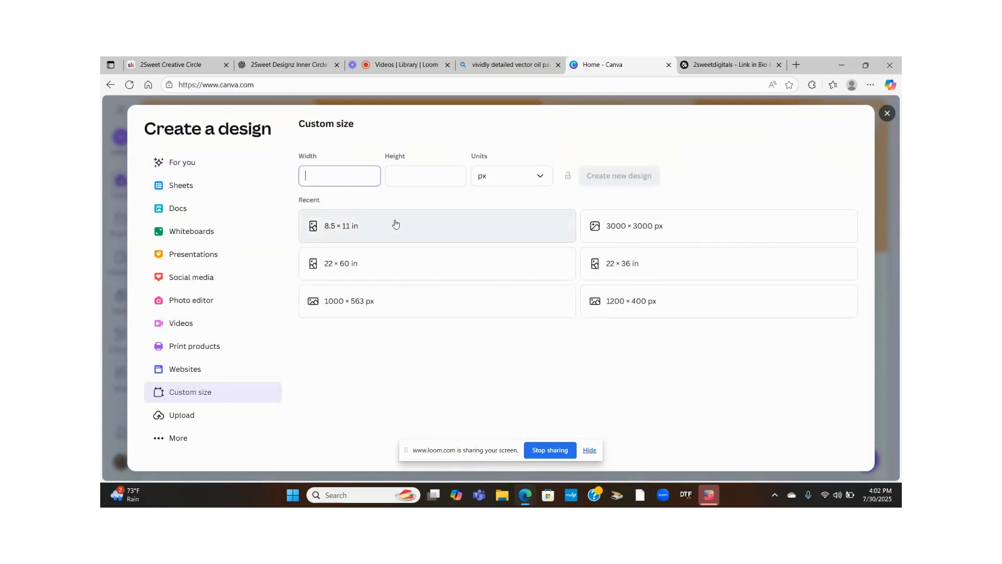
type("3000")
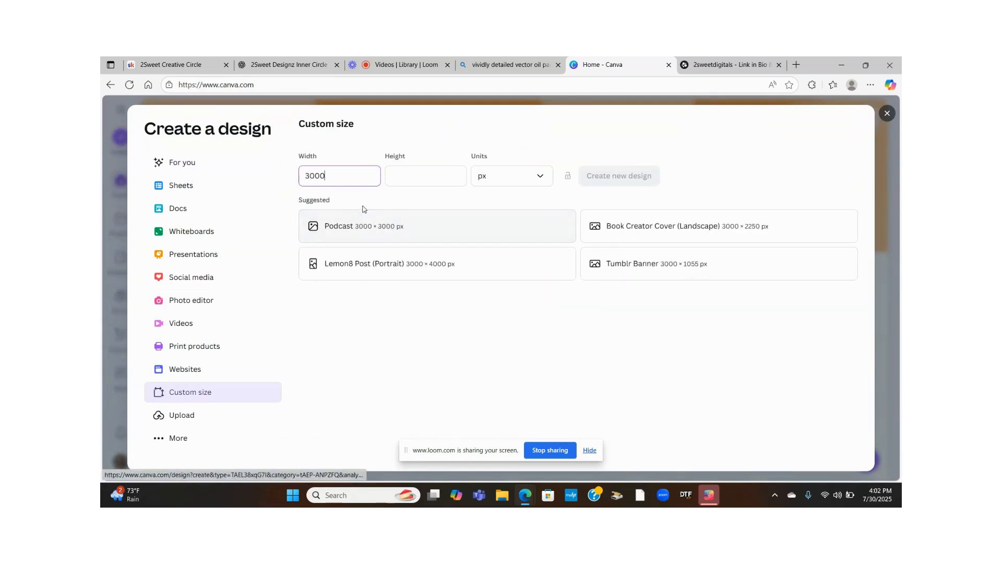
left_click(400, 175)
type("3000")
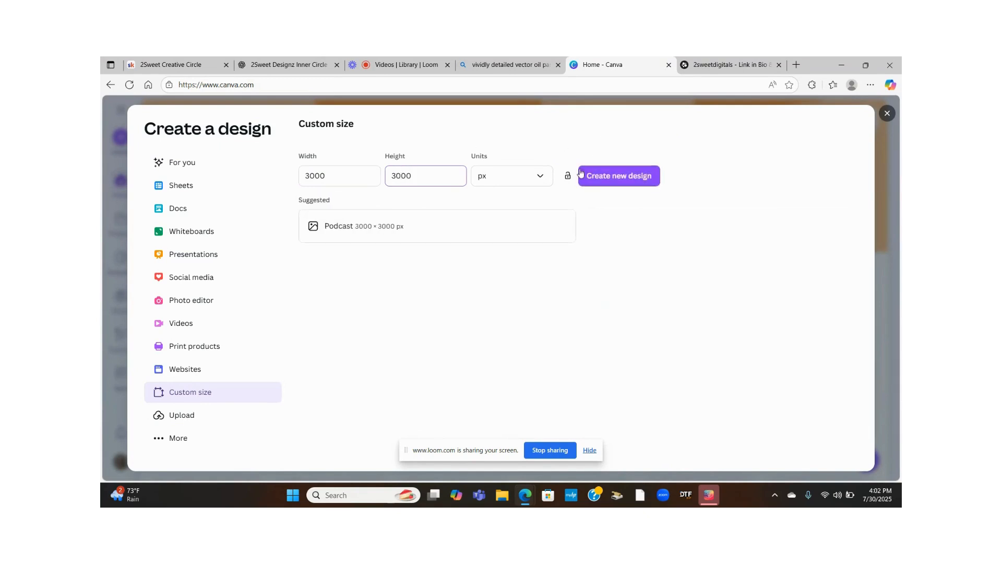
left_click(620, 178)
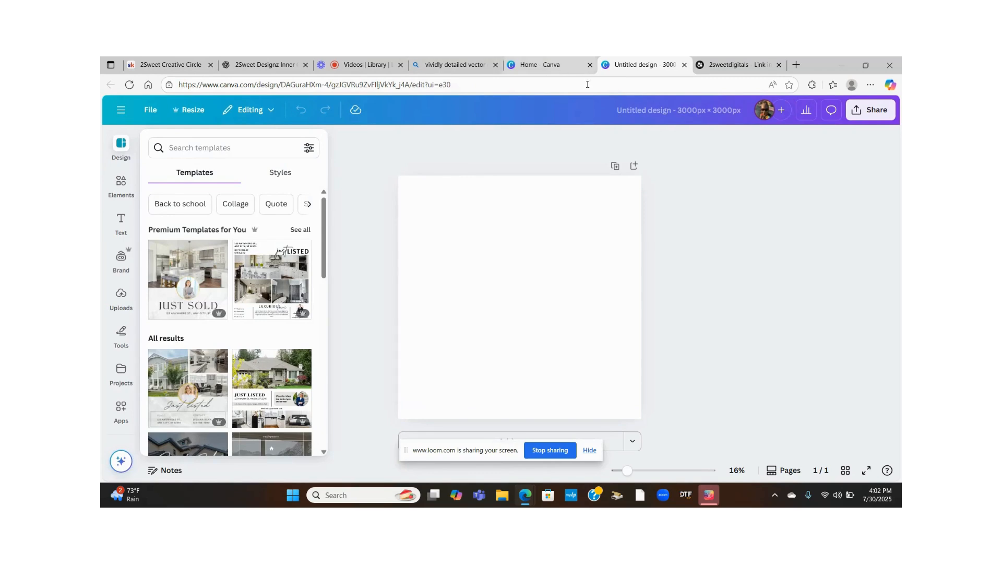
- Paste the copied girl image onto the blank page and add a second page to the design
right_click(435, 214)
left_click(465, 250)
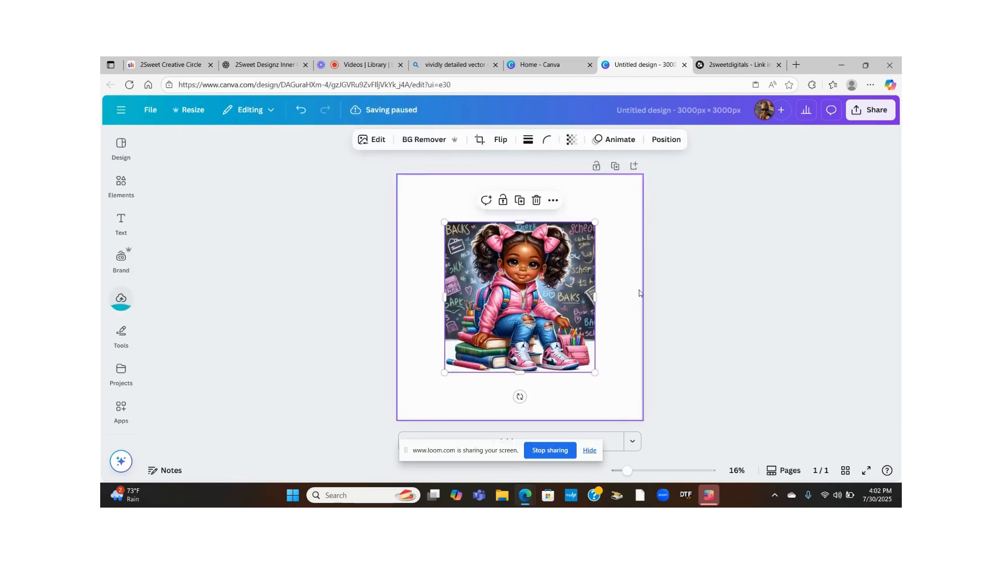
left_click(617, 443)
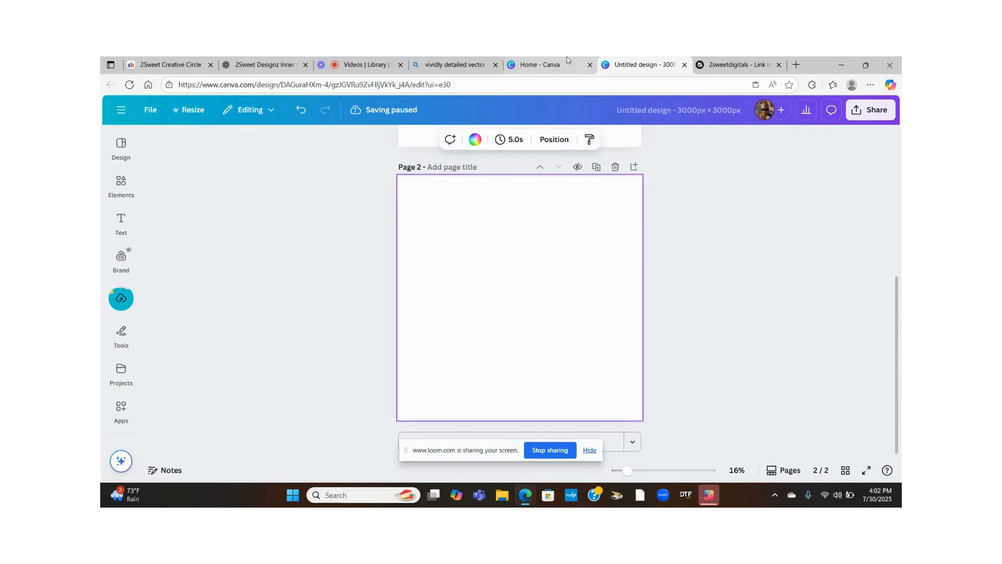
- Return to Bing Image Creator, open the recent boy creations and copy the fourth image, the boy on books surrounded by school supplies
left_click(422, 65)
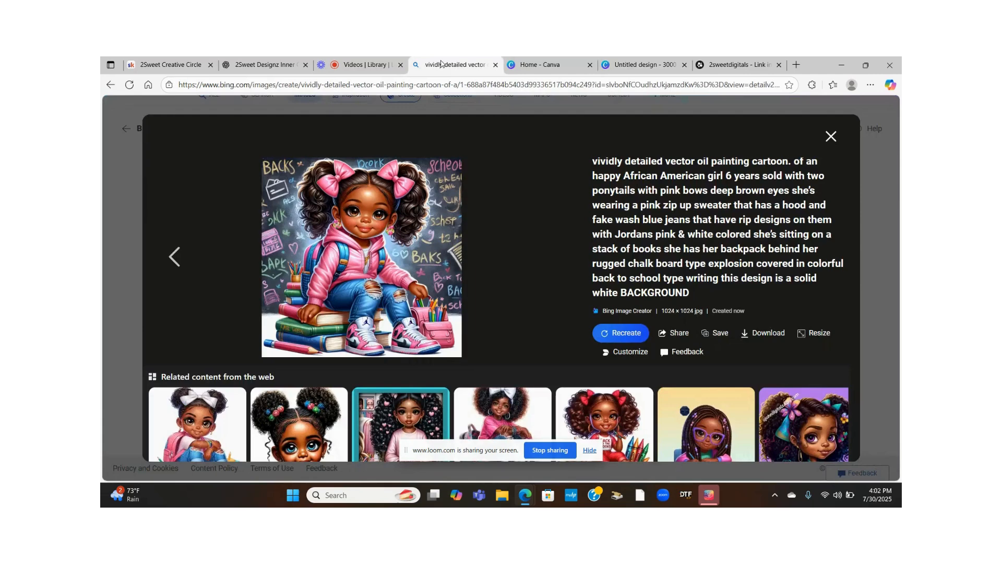
left_click(833, 136)
scroll(415, 307, "down", 2)
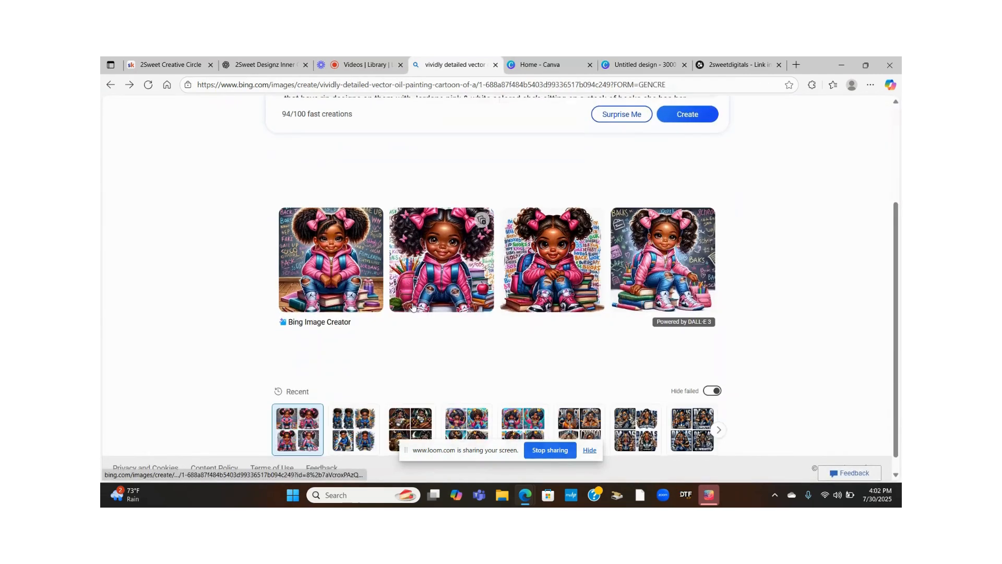
left_click(349, 444)
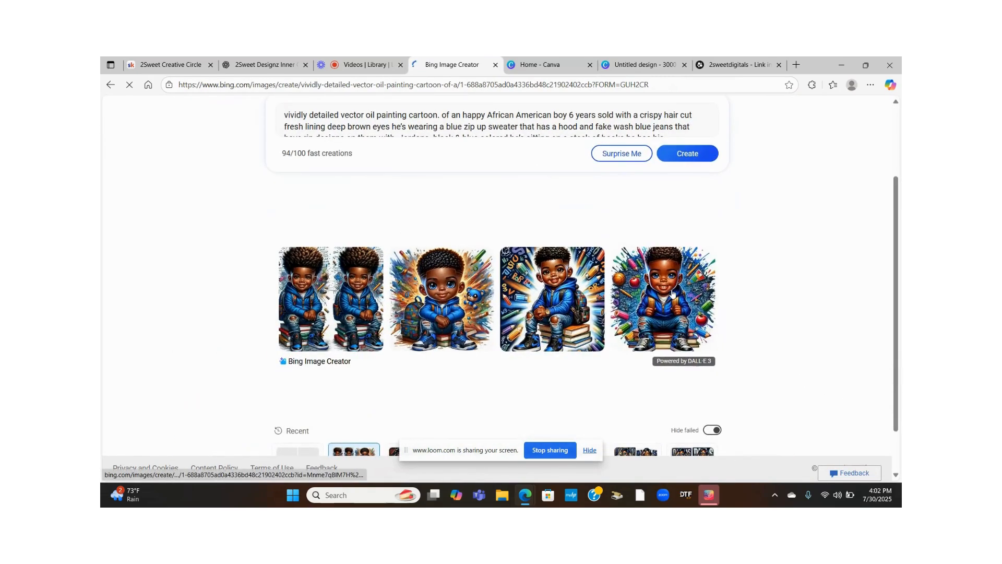
left_click(668, 291)
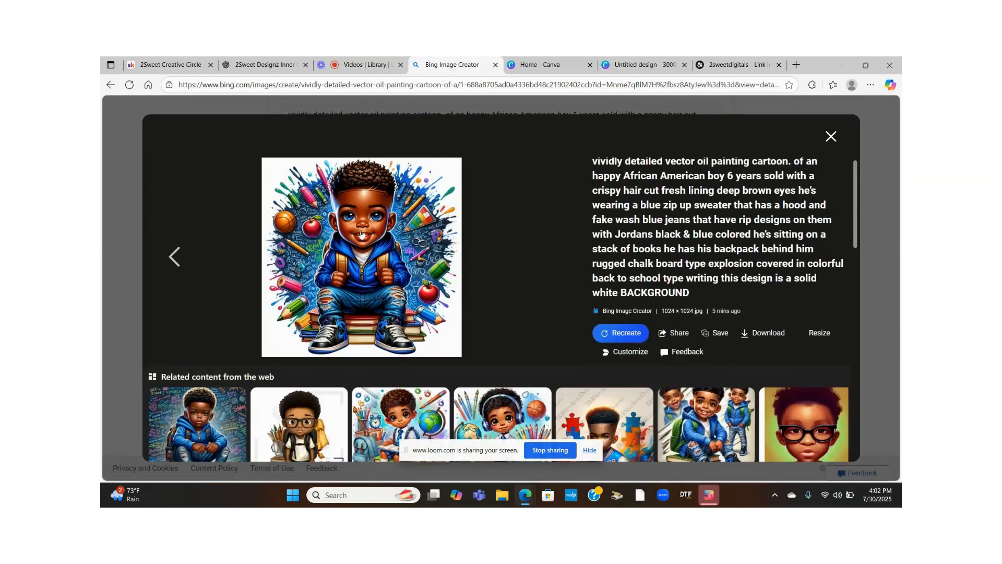
right_click(361, 233)
left_click(385, 264)
- Switch back to the 3000 × 3000 px Canva design and paste the copied boy image onto page 2
left_click(646, 65)
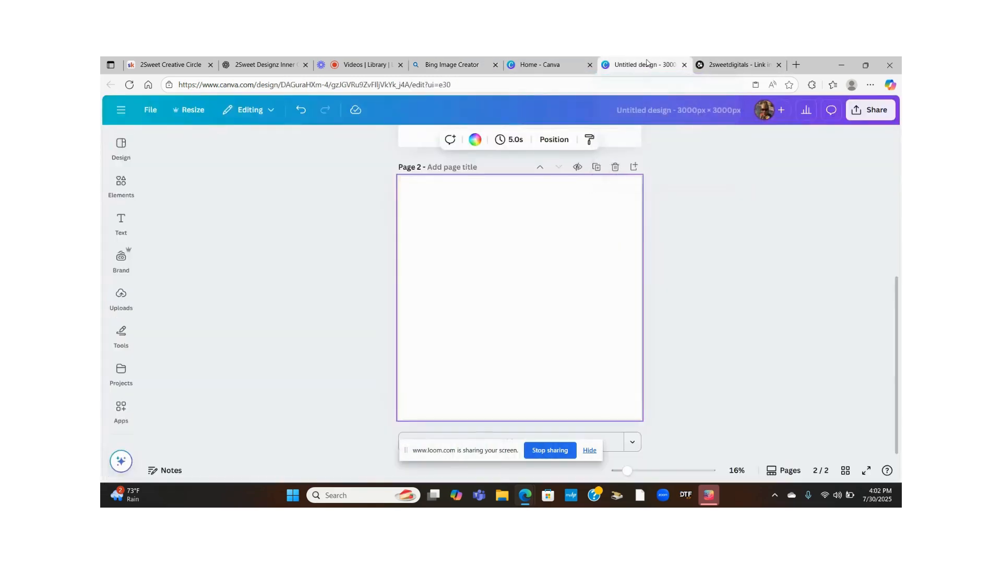
right_click(413, 230)
left_click(447, 283)
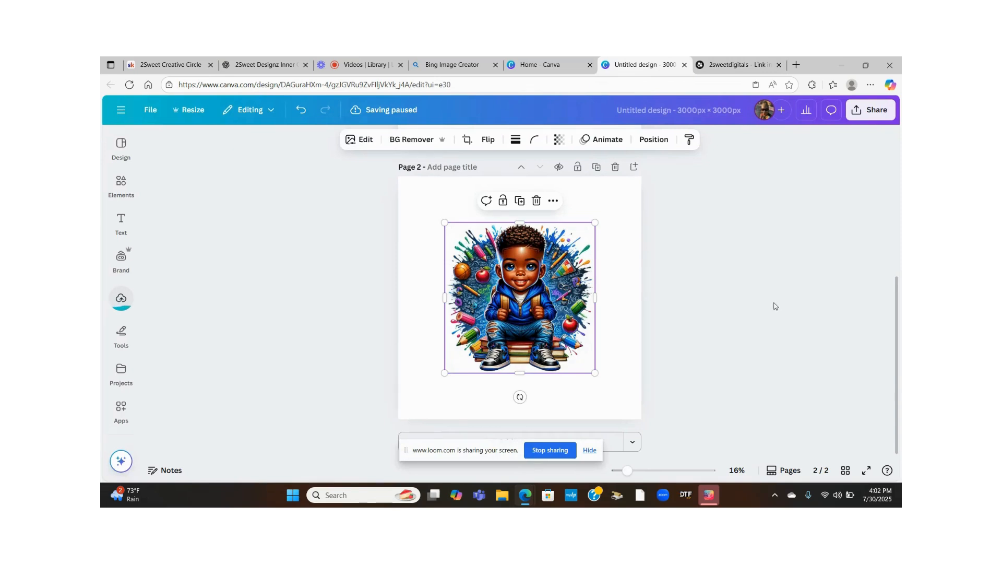
- Shrink the girl image on page 1 to about half the page width and centre it
scroll(737, 341, "up", 4)
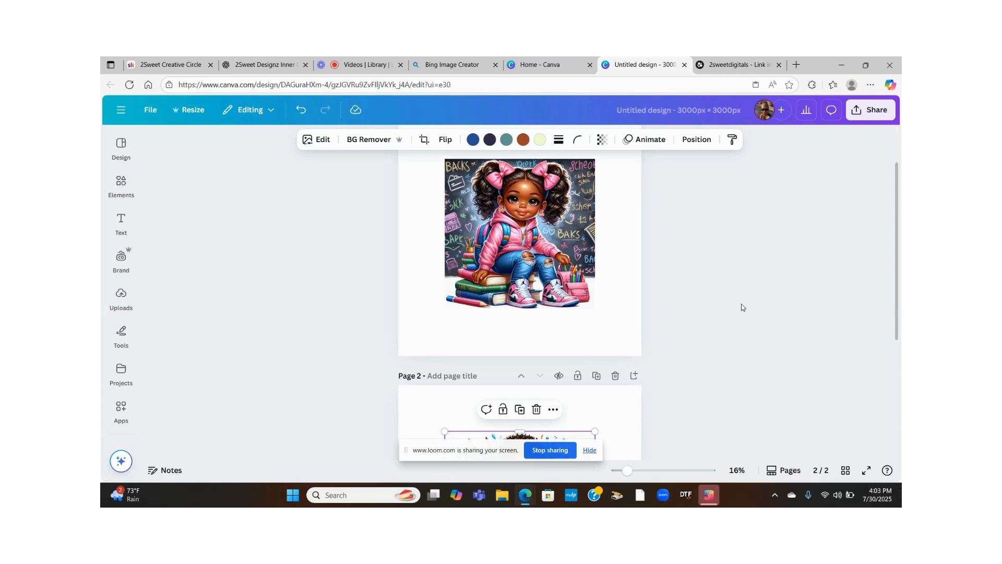
left_click(584, 249)
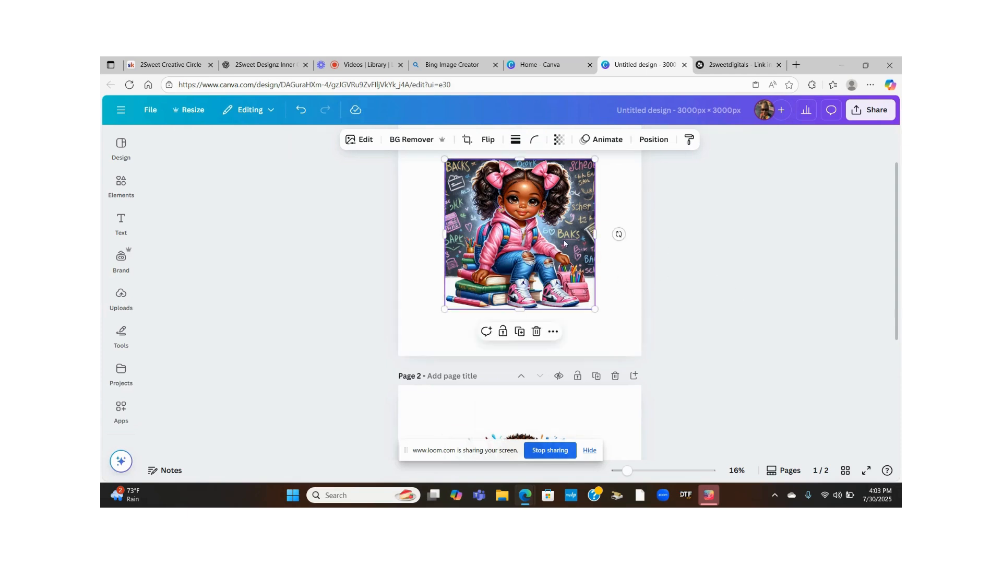
scroll(569, 245, "up", 1)
left_click_drag(595, 211, 564, 241)
left_click_drag(531, 295, 545, 283)
- Upscale the girl image to 4x with Image Upscaler and replace the original with the enhanced version
left_click(323, 140)
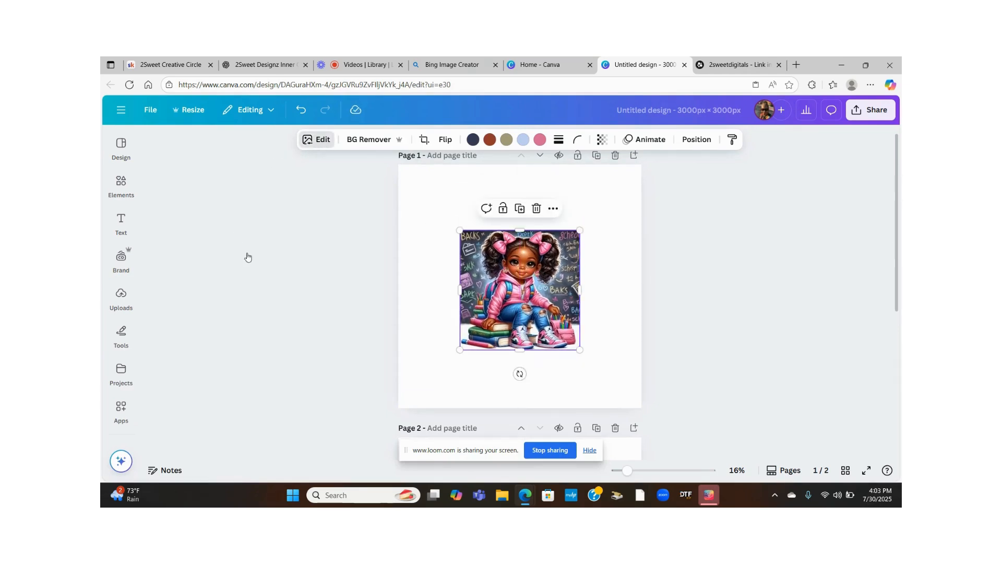
scroll(266, 256, "down", 4)
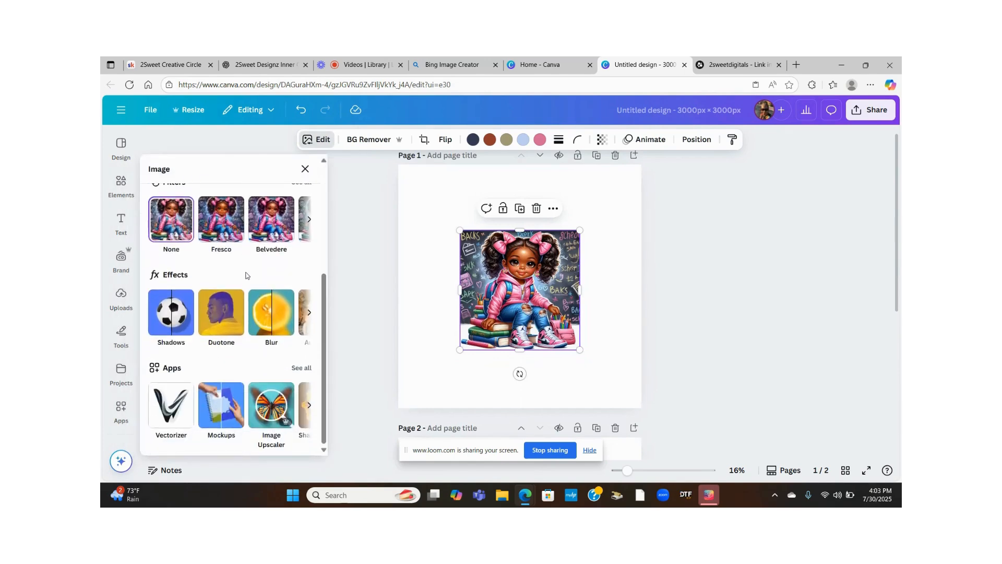
left_click(271, 411)
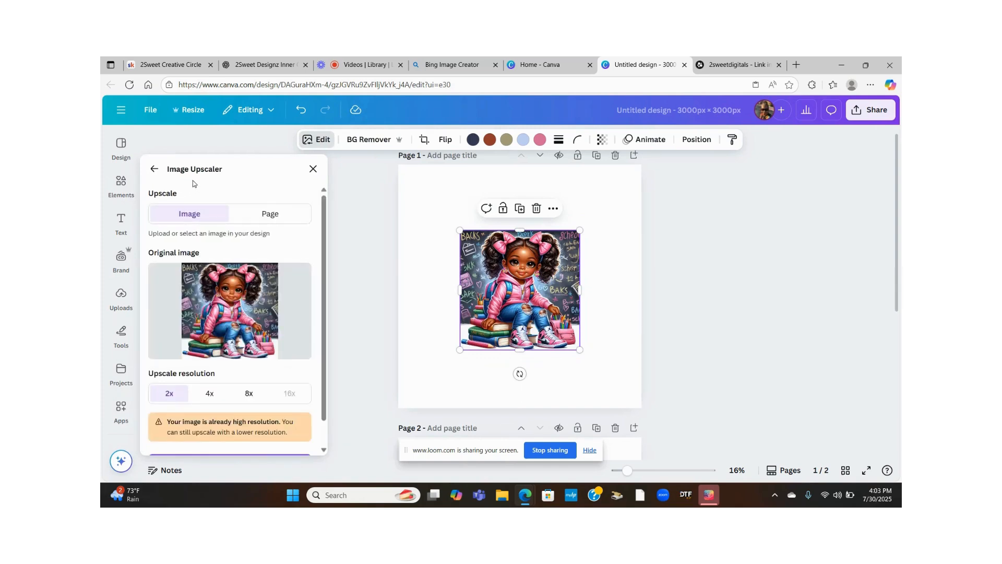
left_click(212, 396)
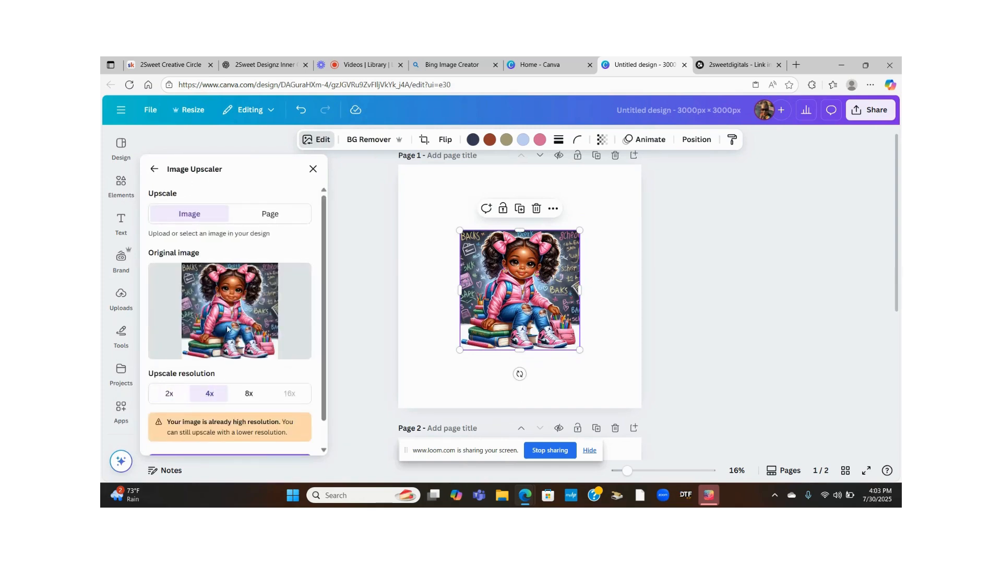
scroll(230, 313, "down", 1)
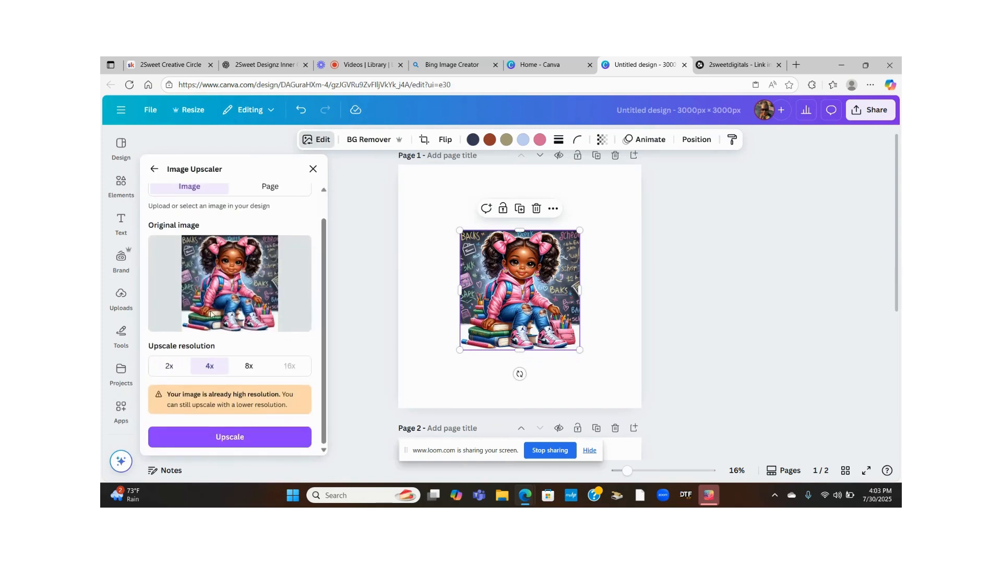
left_click(220, 440)
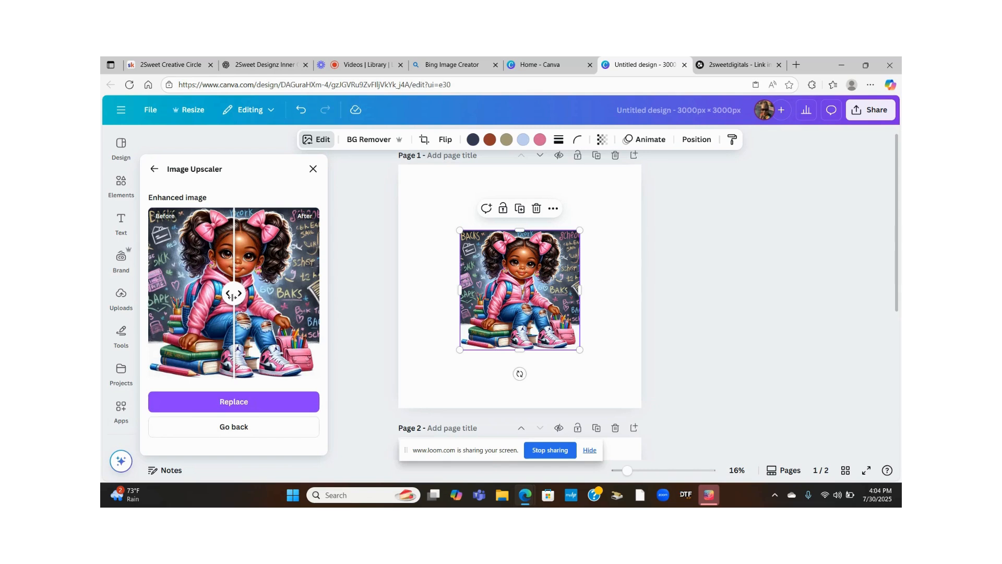
left_click(222, 402)
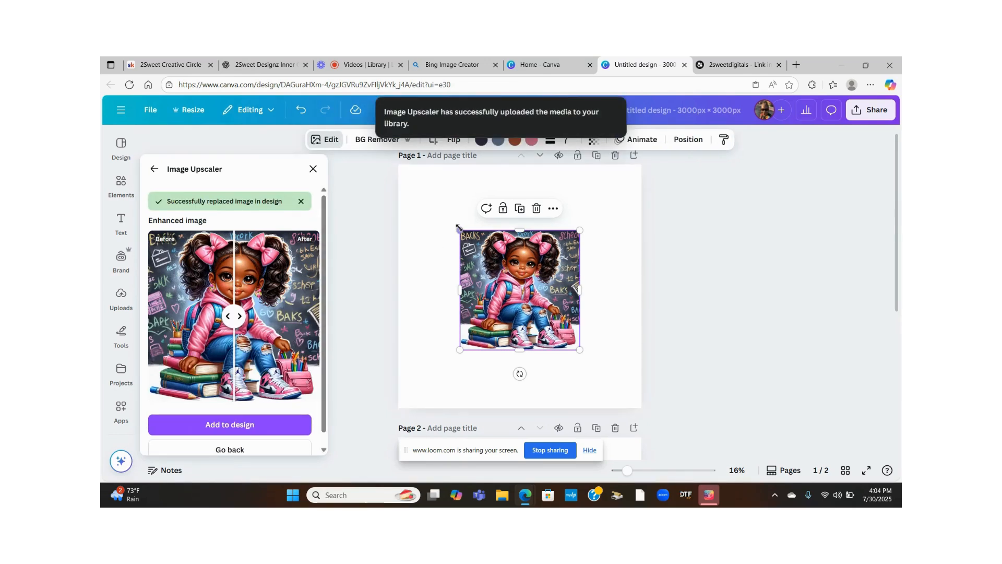
- Shrink the boy image on page 2 to slightly under half the page width and centre it
scroll(477, 330, "down", 3)
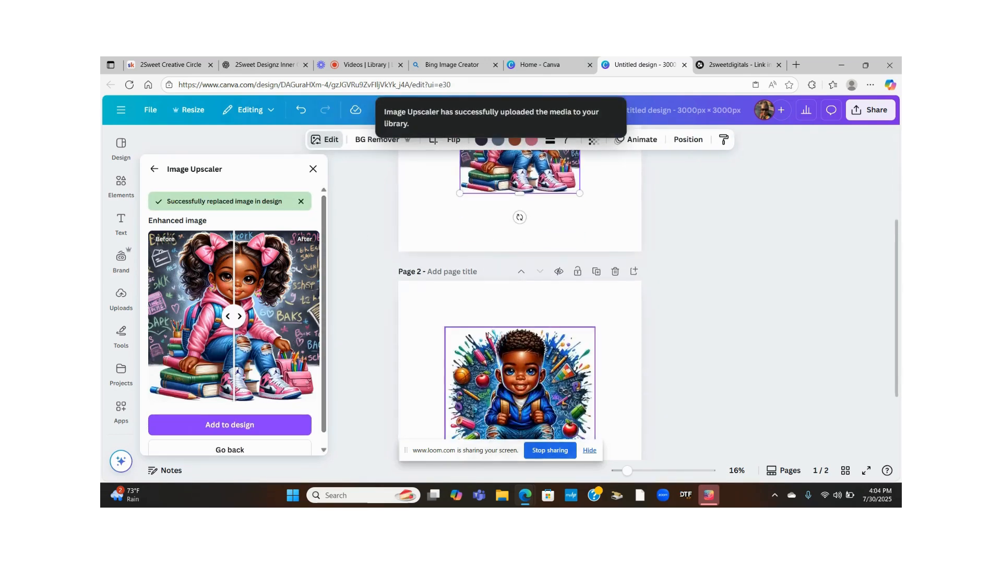
scroll(489, 336, "down", 2)
left_click(526, 319)
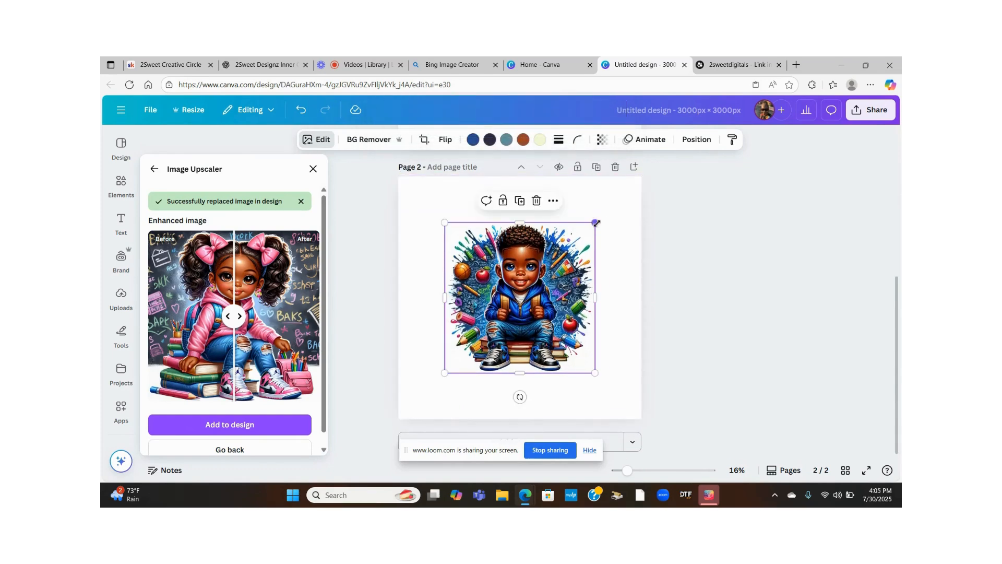
left_click_drag(596, 222, 560, 257)
left_click_drag(504, 314, 522, 302)
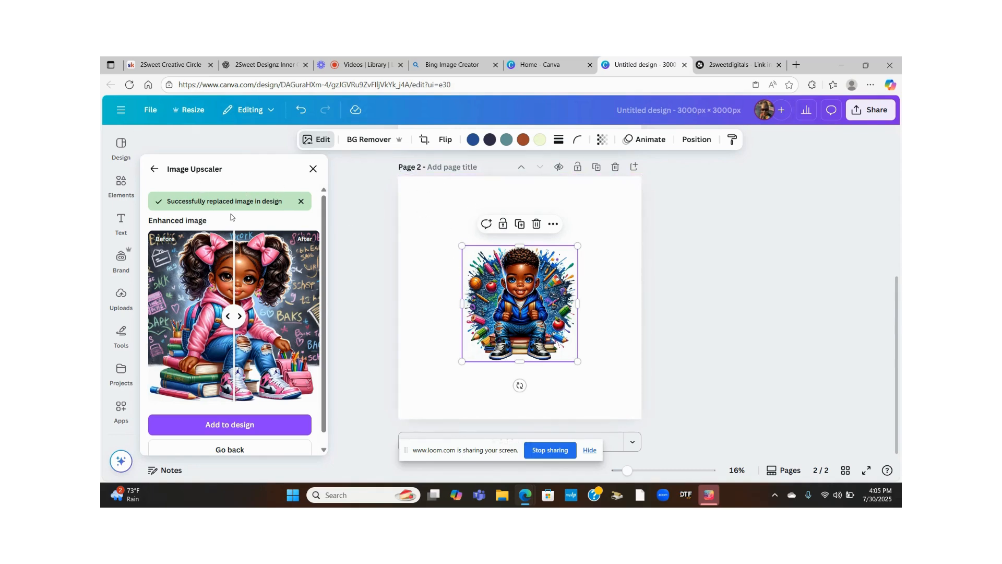
- Upscale the boy image to 4x with Image Upscaler and replace the original on page 2 with the enhanced version
scroll(203, 397, "down", 1)
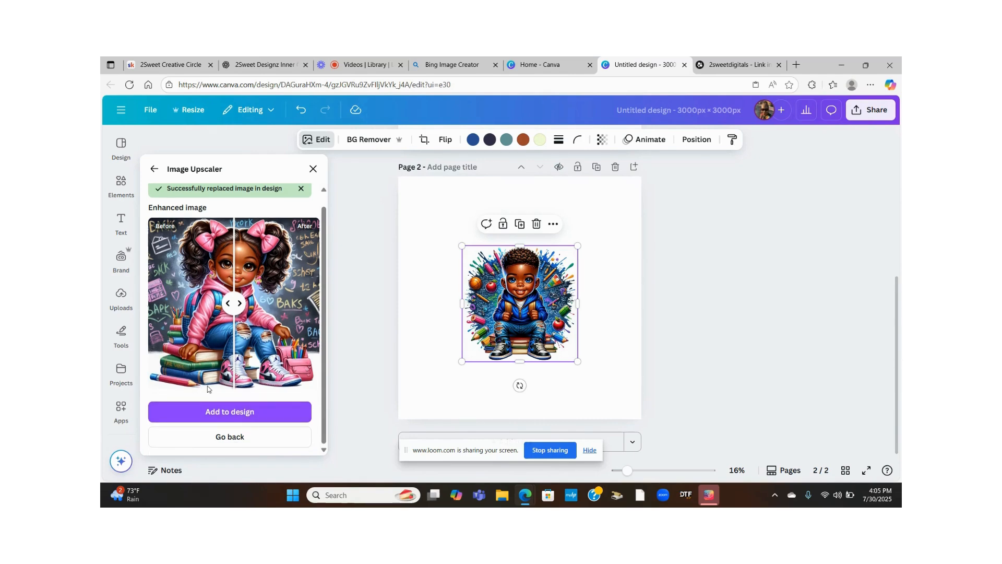
left_click(215, 440)
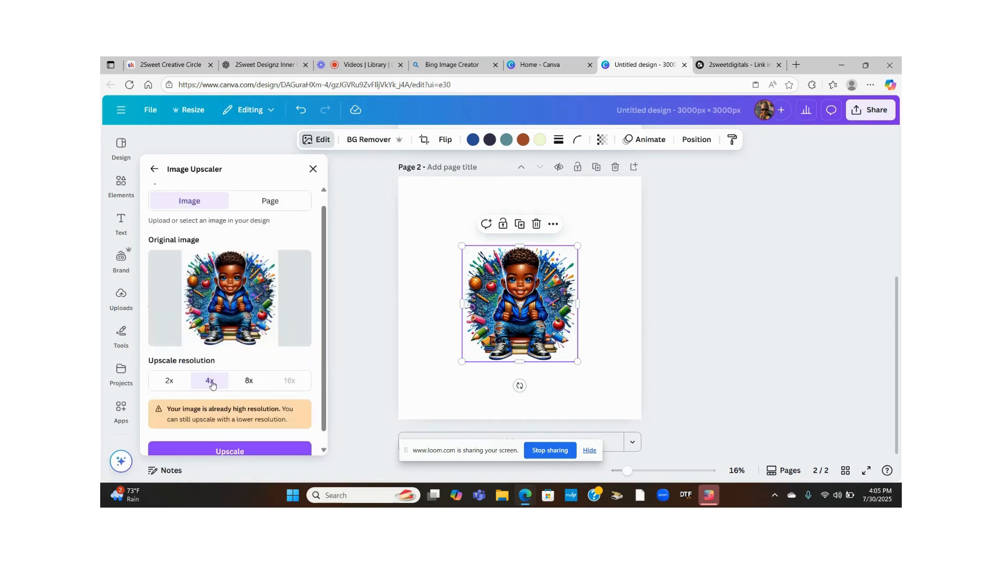
scroll(224, 417, "down", 1)
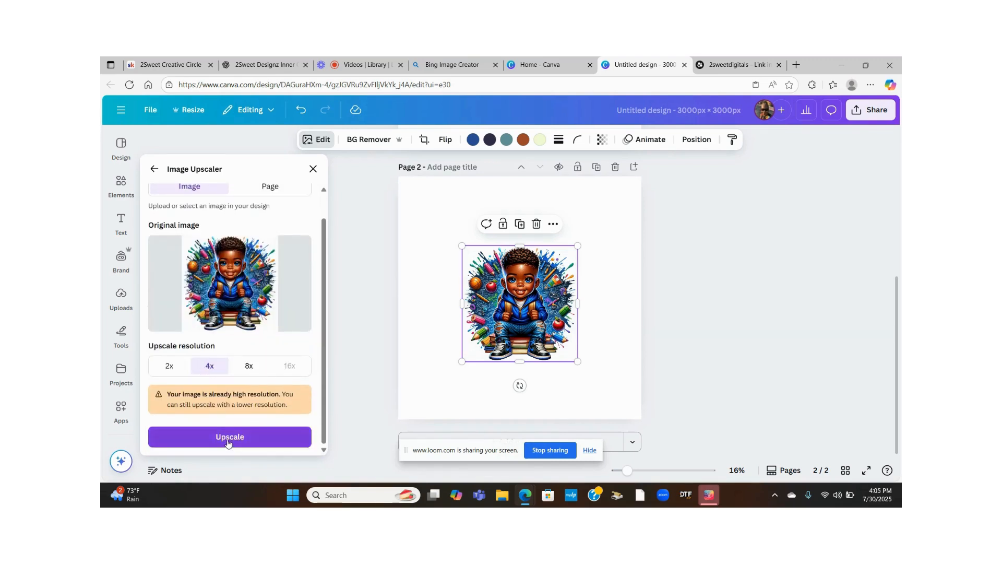
left_click(228, 443)
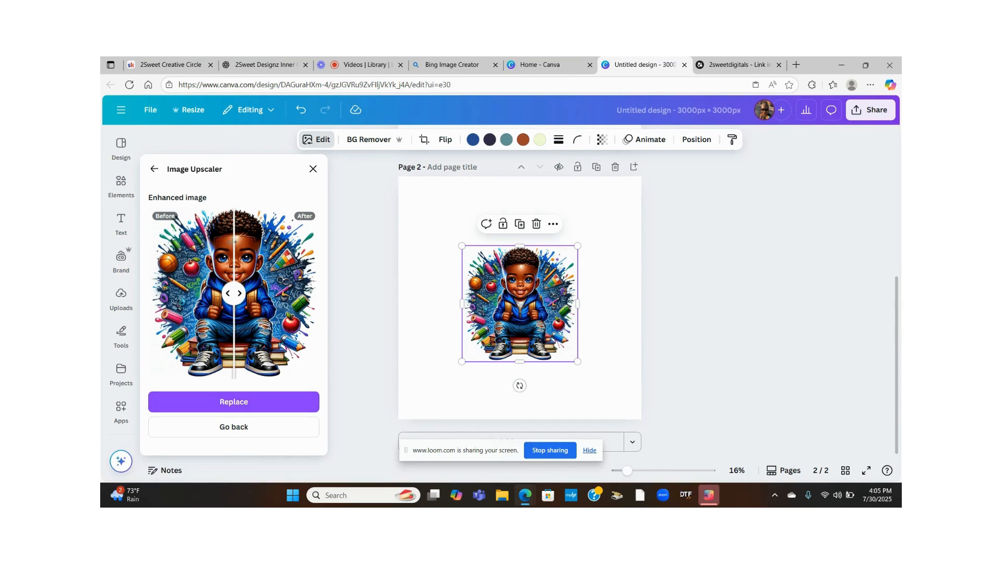
left_click(234, 402)
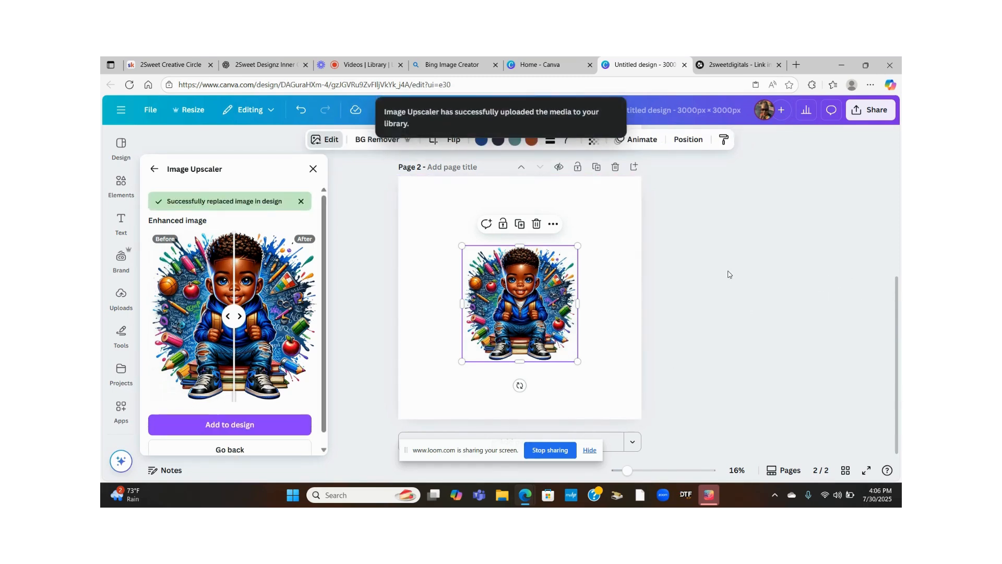
- Remove the chalkboard background from the girl image on page 1
scroll(597, 360, "up", 5)
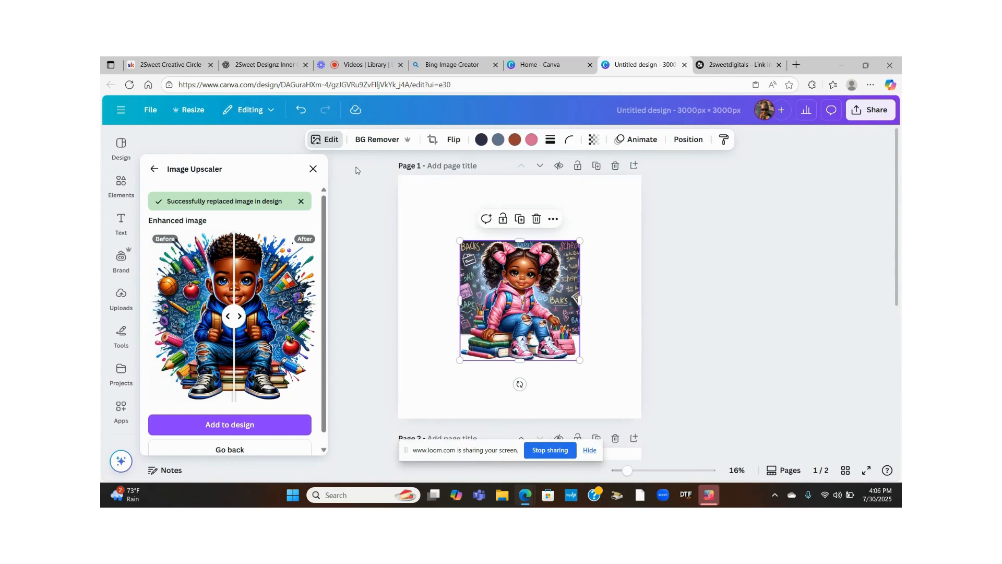
left_click(383, 139)
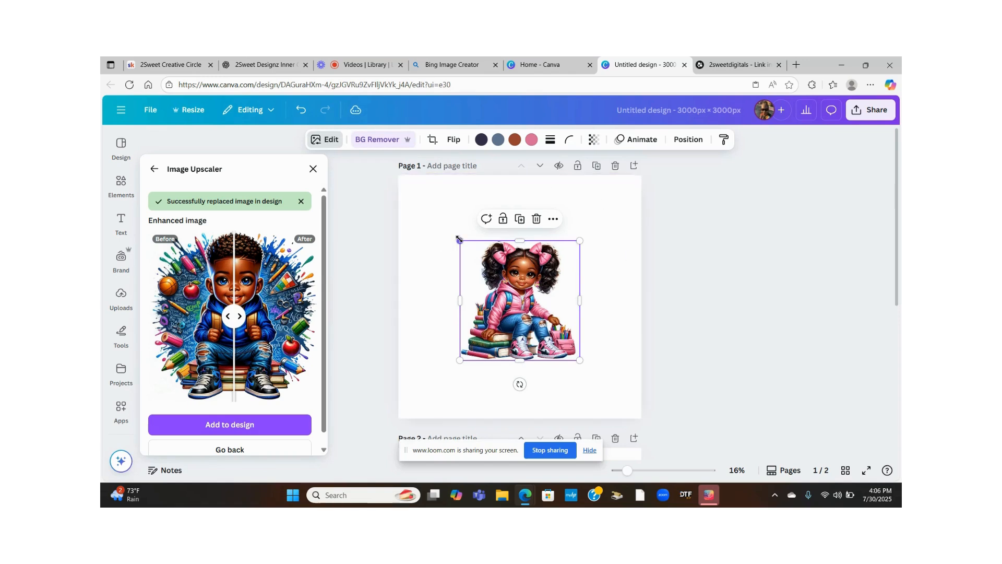
- Enlarge the girl image on page 1 to about five-sixths of the page width, keeping it roughly centred
left_click_drag(459, 241, 418, 200)
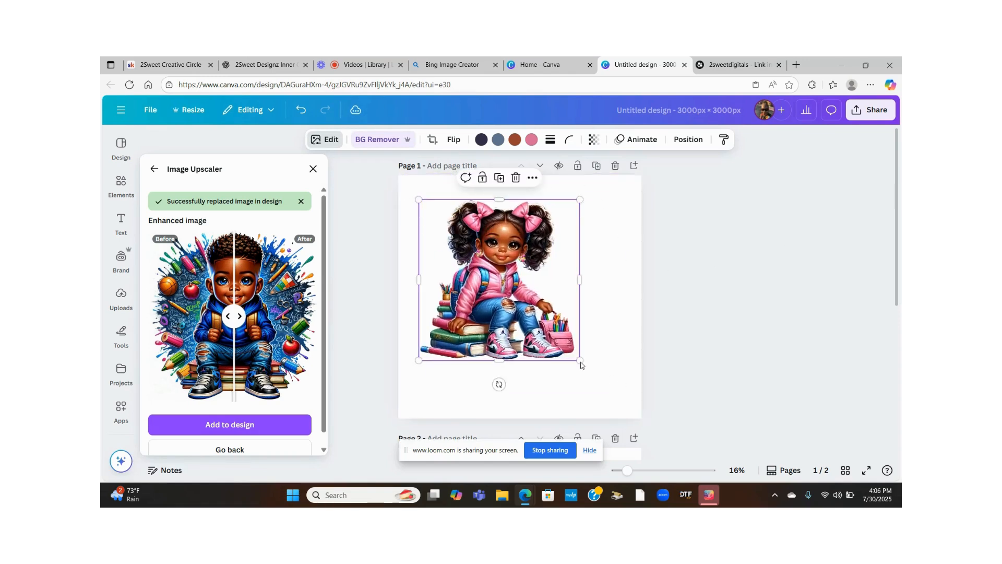
left_click_drag(581, 361, 622, 402)
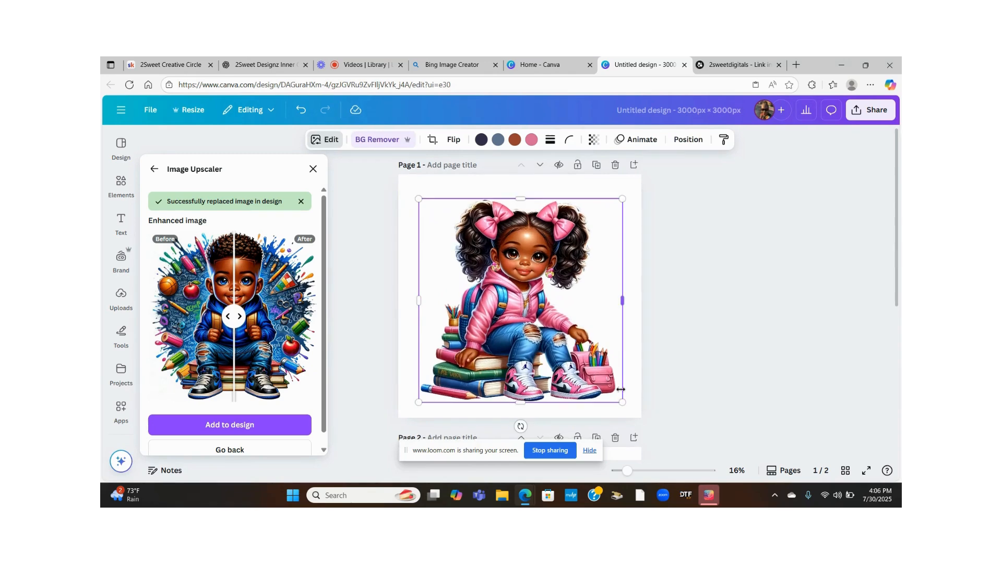
- Enlarge the boy image on page 2 to about three-quarters of the page width, centred, and remove its background
scroll(620, 389, "down", 3)
scroll(620, 389, "down", 2)
left_click(518, 296)
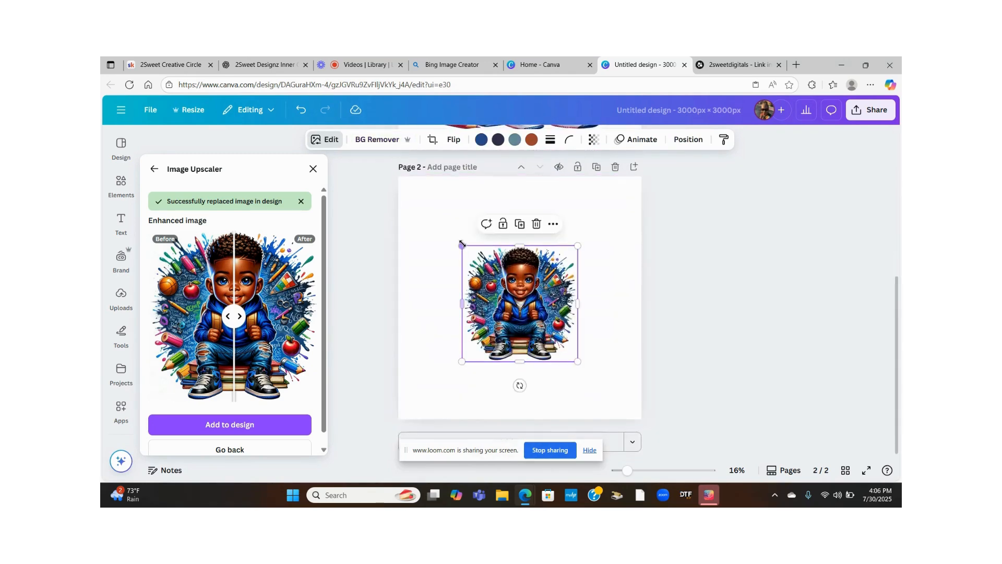
left_click_drag(460, 244, 425, 212)
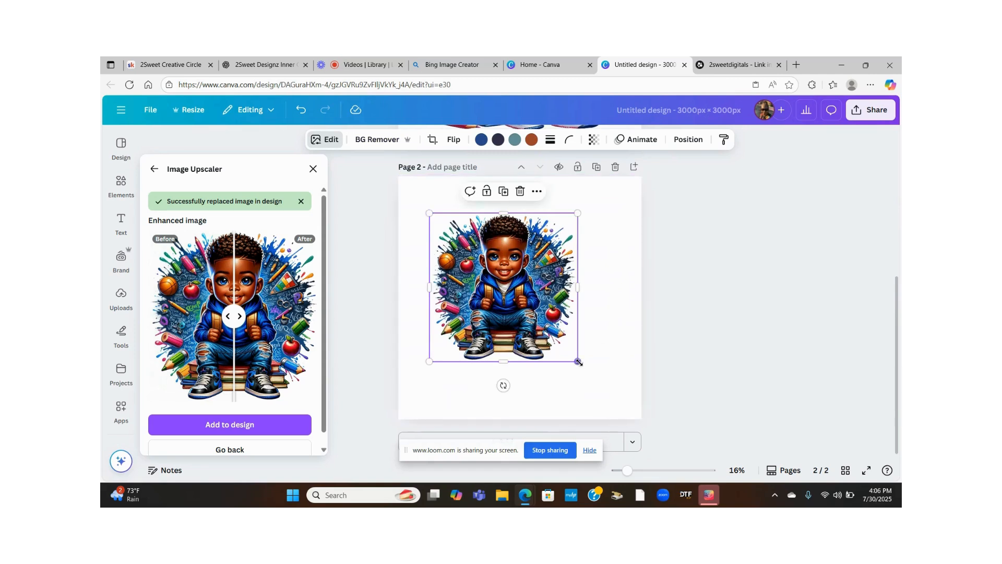
left_click_drag(577, 363, 605, 401)
left_click(377, 139)
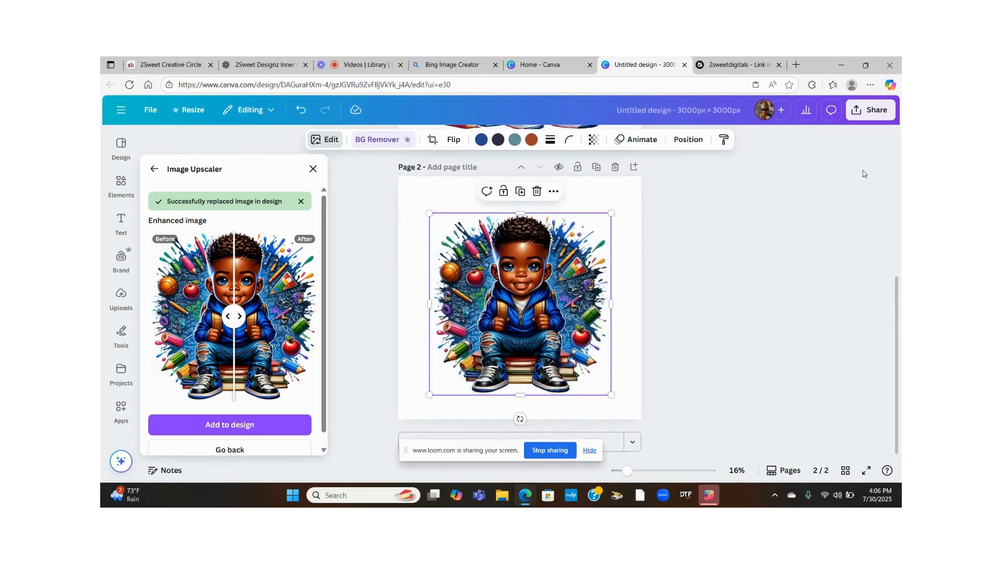
- Set the background colour of page 2 to black behind the boy image
left_click(622, 194)
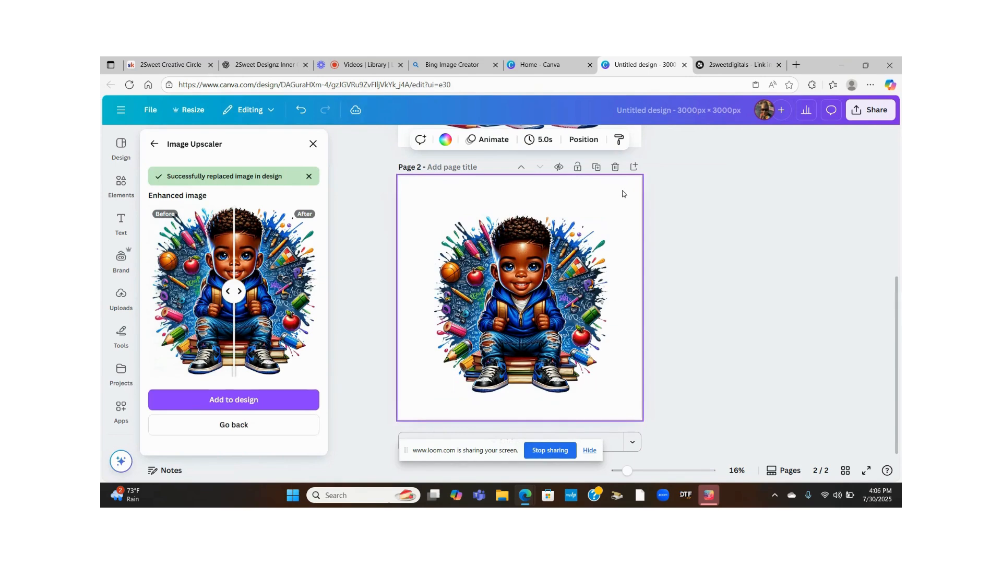
left_click(444, 142)
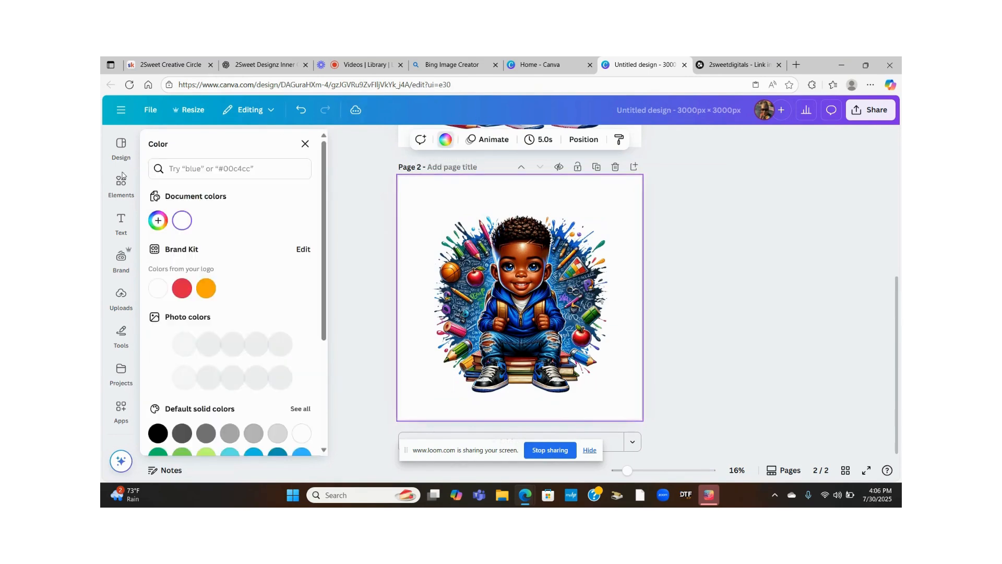
left_click(158, 423)
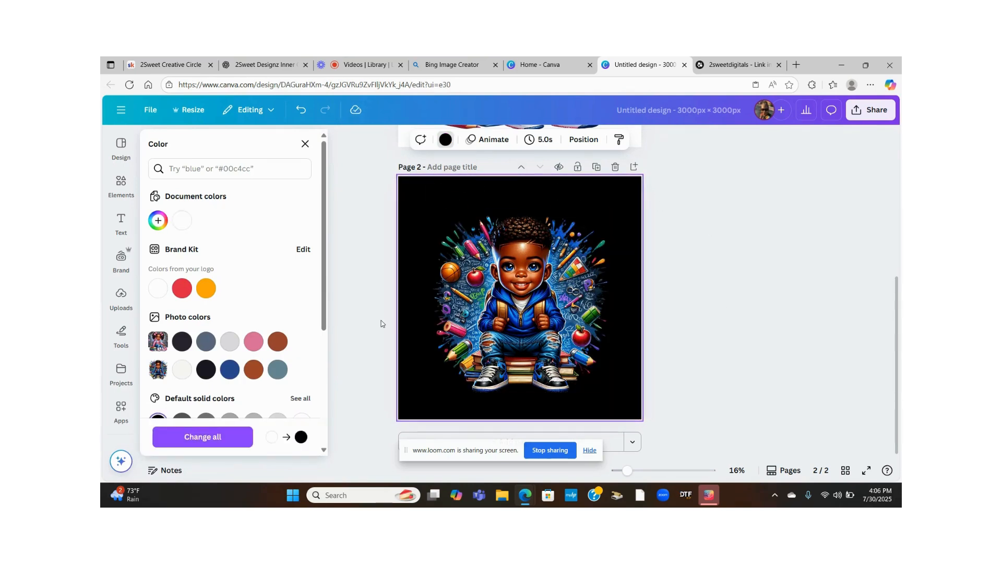
scroll(570, 264, "up", 1)
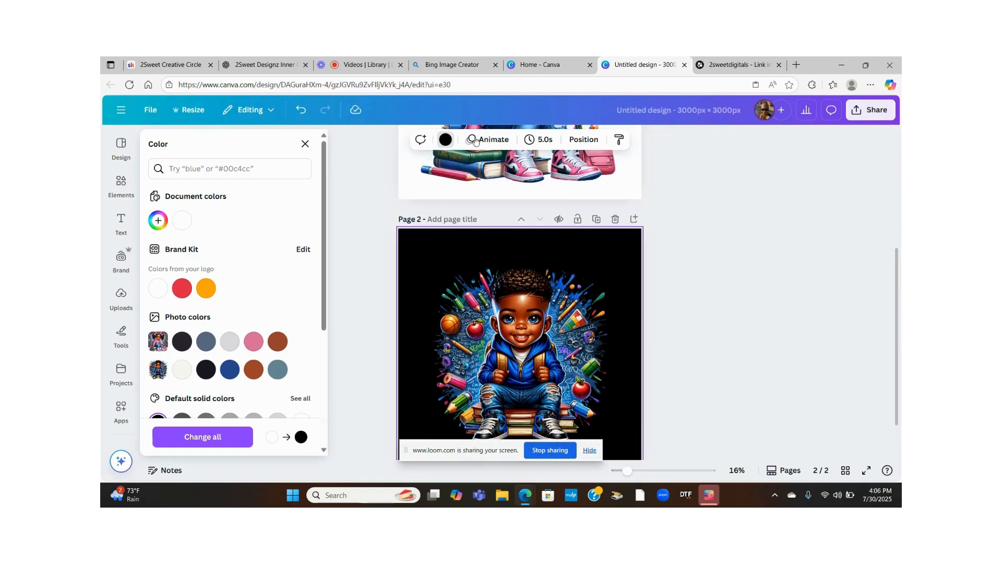
scroll(651, 212, "down", 1)
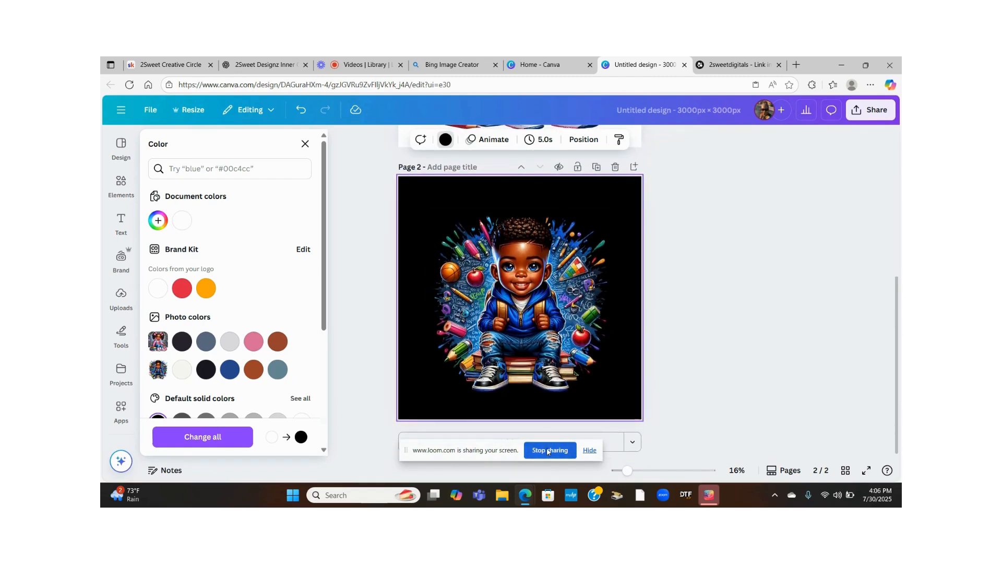